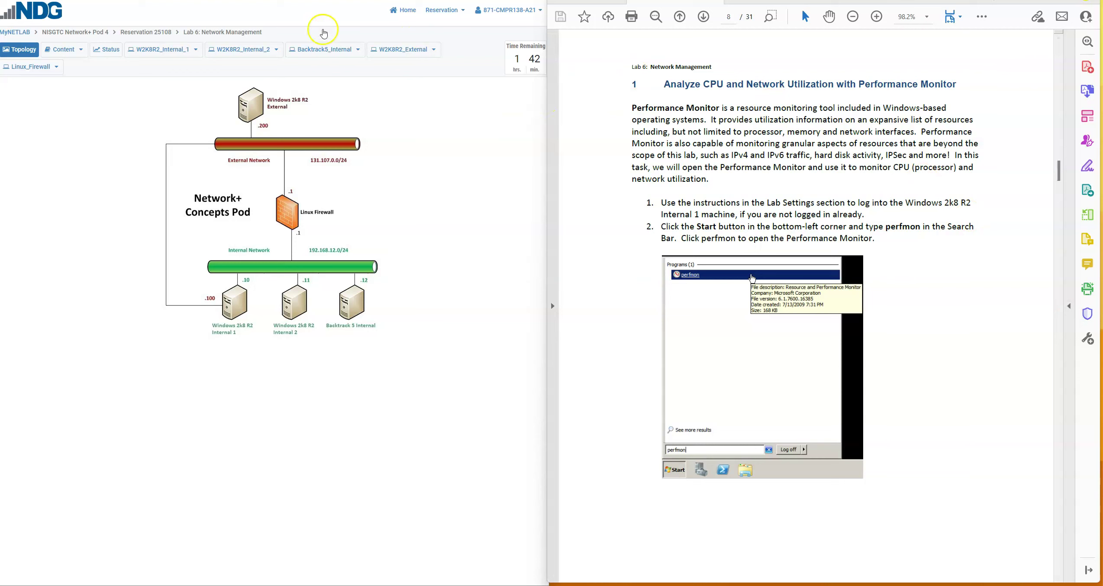
# On the W2K8R2_Internal_1 machine, close Server Manager and launch Performance Monitor by searching for perfmon.
pyautogui.click(174, 55)
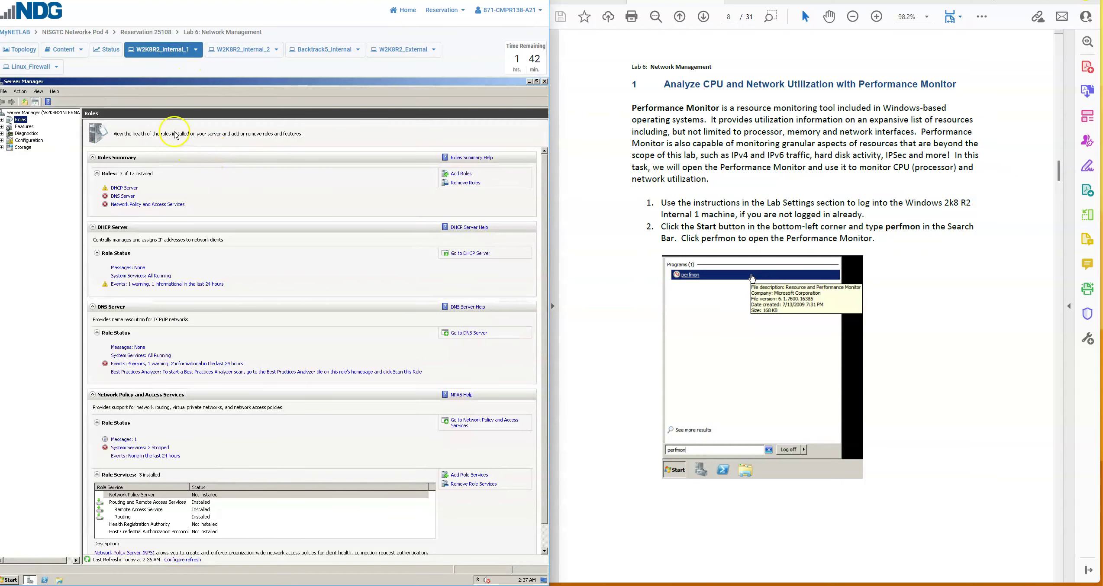
pyautogui.click(544, 83)
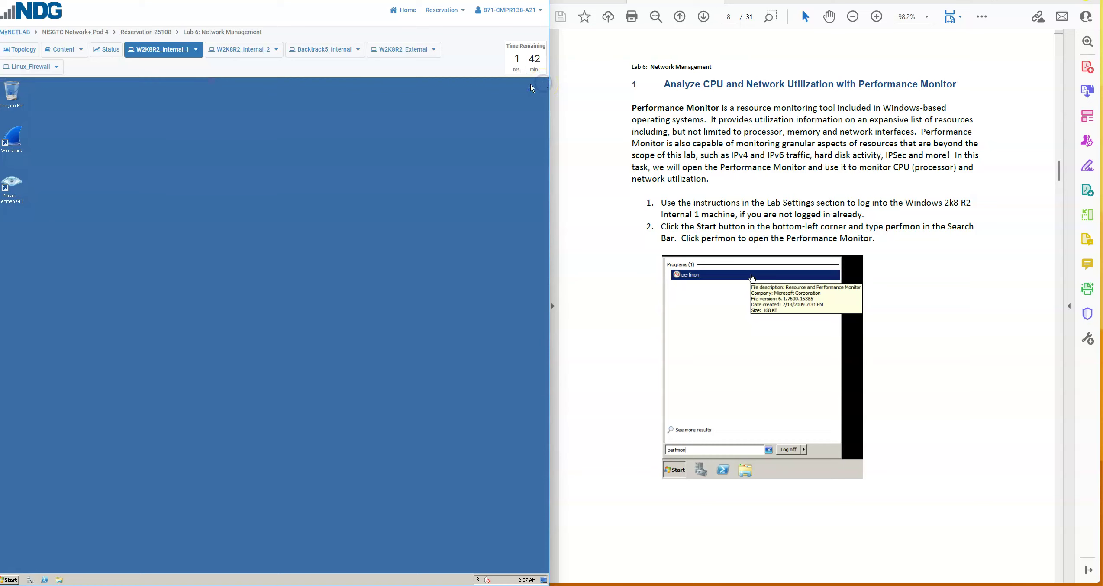
pyautogui.click(13, 574)
pyautogui.click(21, 562)
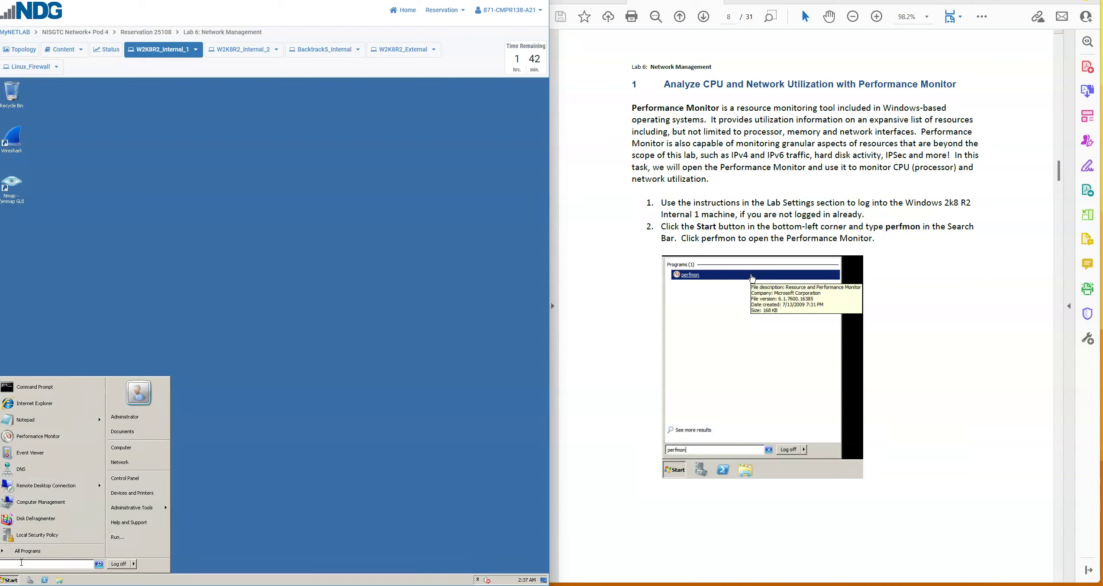
pyautogui.write('per')
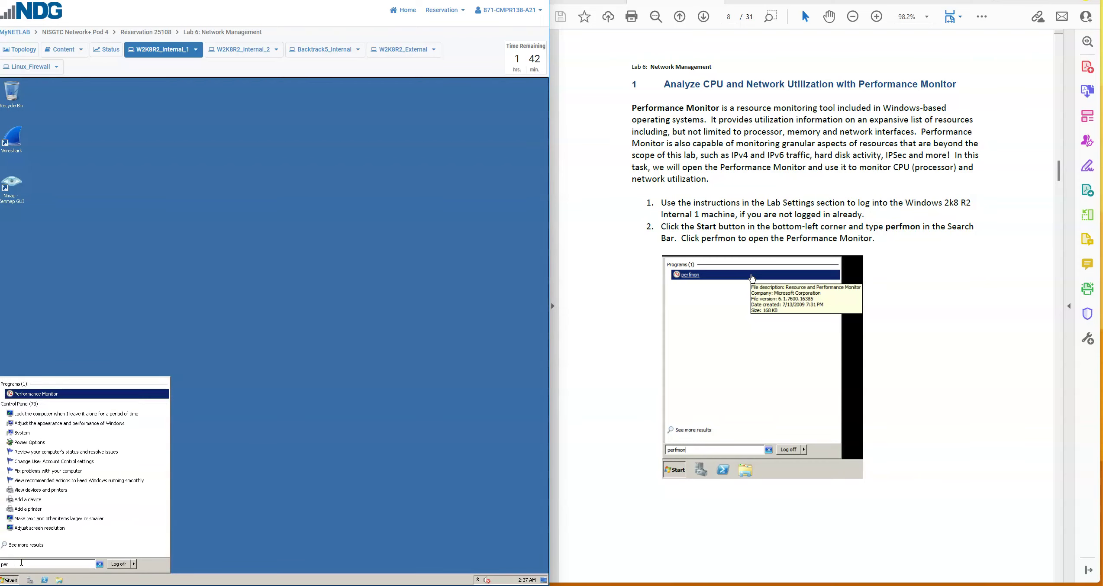
pyautogui.write('fmon')
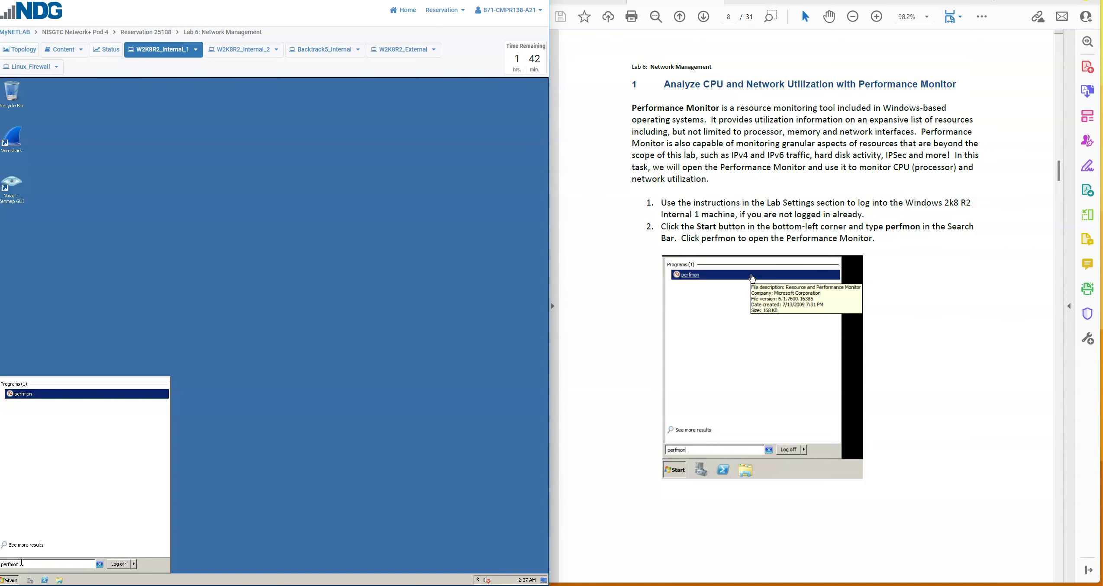
pyautogui.press('Return')
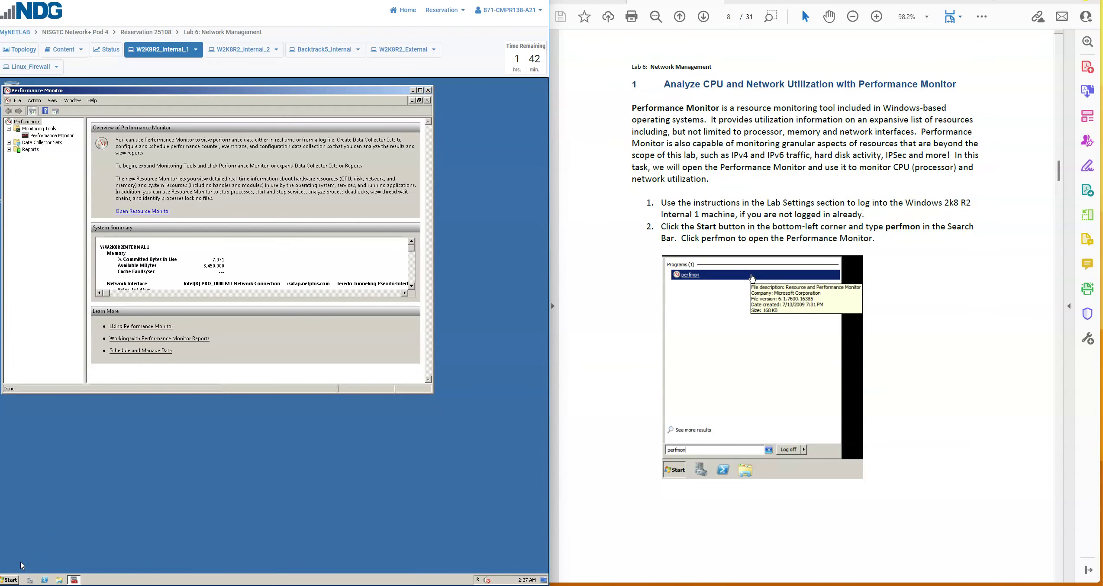
# Show the Performance Monitor graph under Monitoring Tools and select the % Processor Time counter.
pyautogui.scroll(-10, 595, 347)
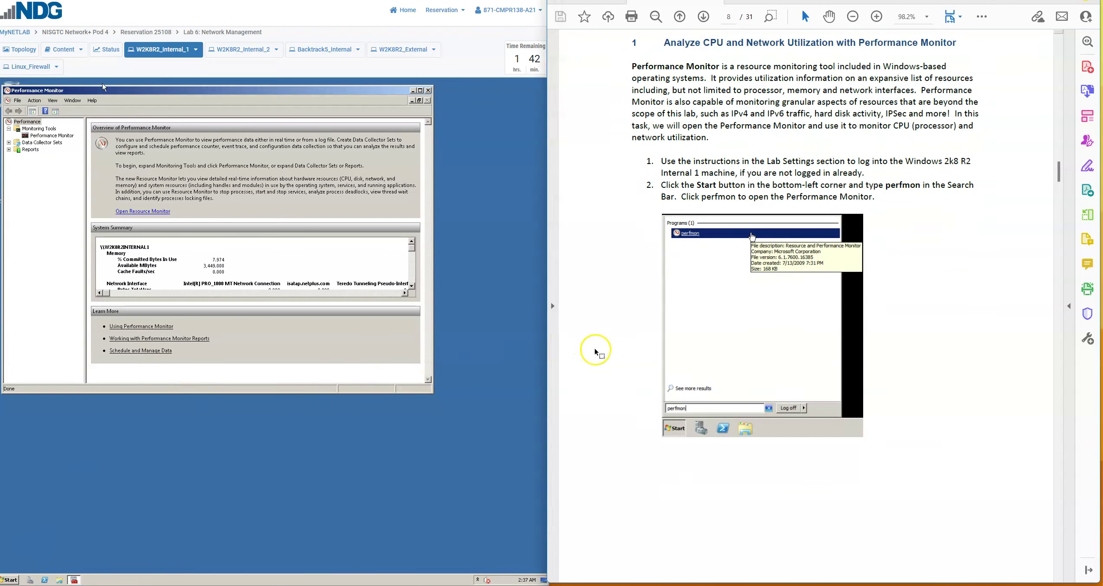
pyautogui.scroll(-9, 596, 353)
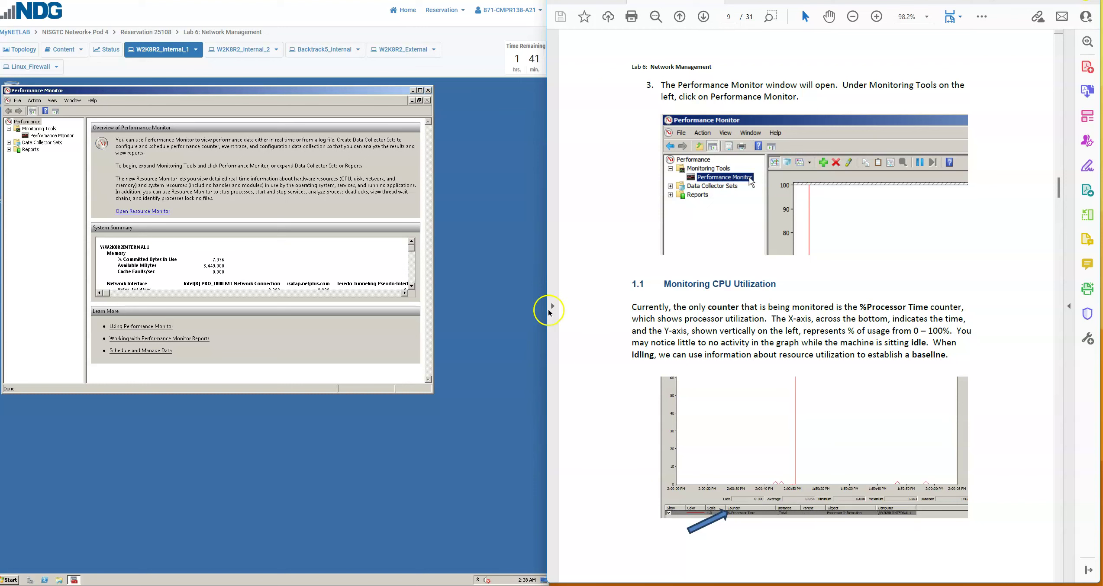
pyautogui.click(34, 138)
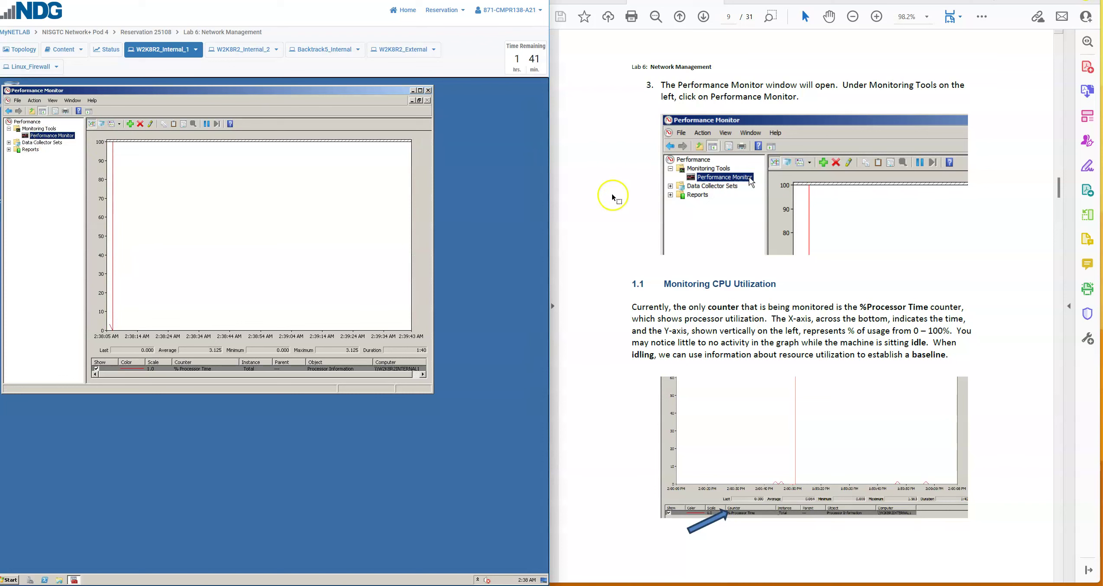
pyautogui.scroll(-1, 604, 254)
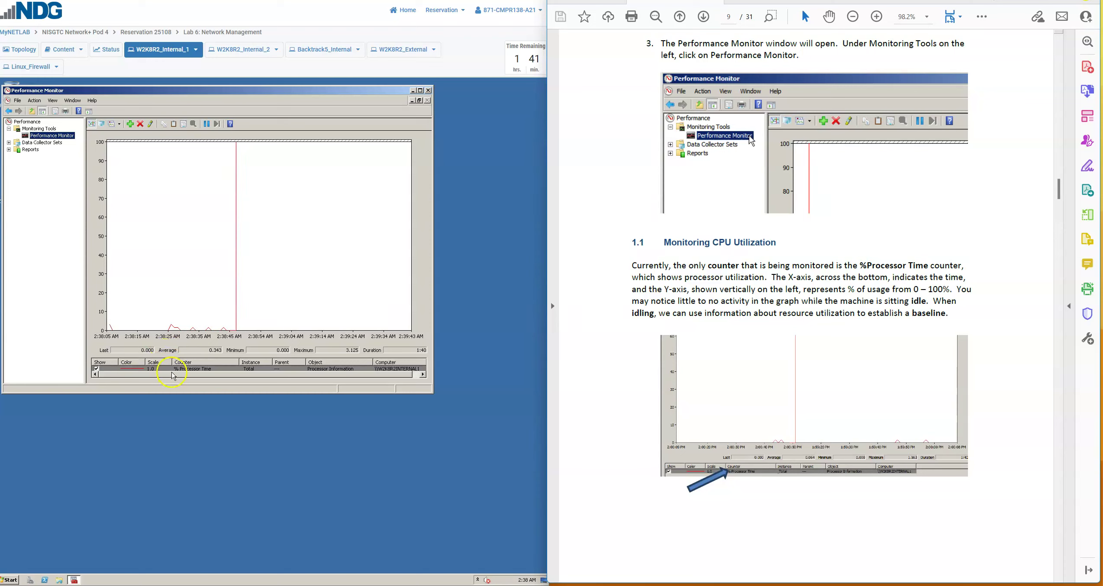
pyautogui.click(186, 370)
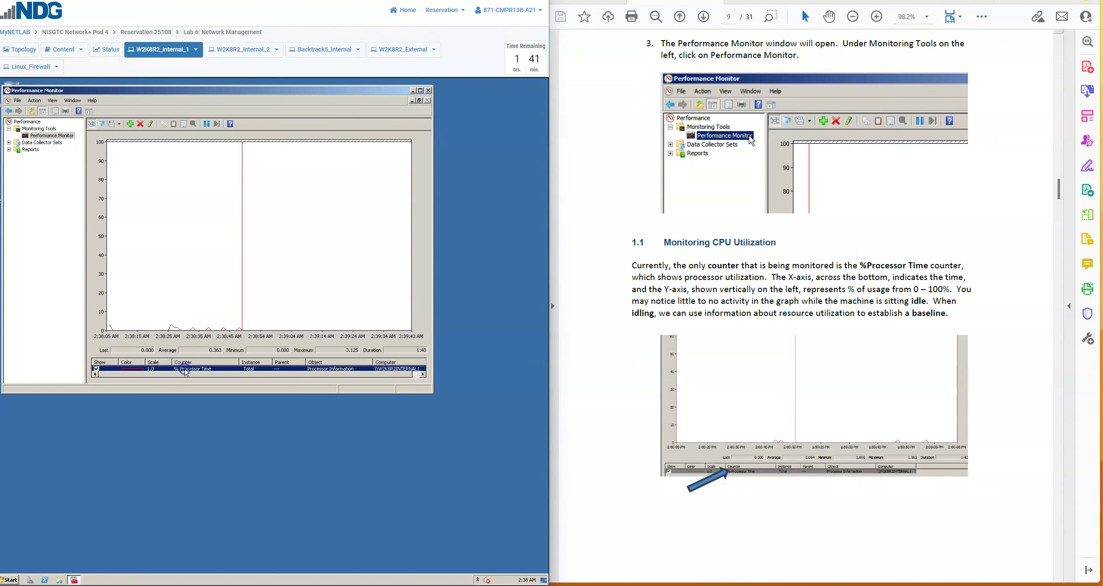
pyautogui.press('Delete')
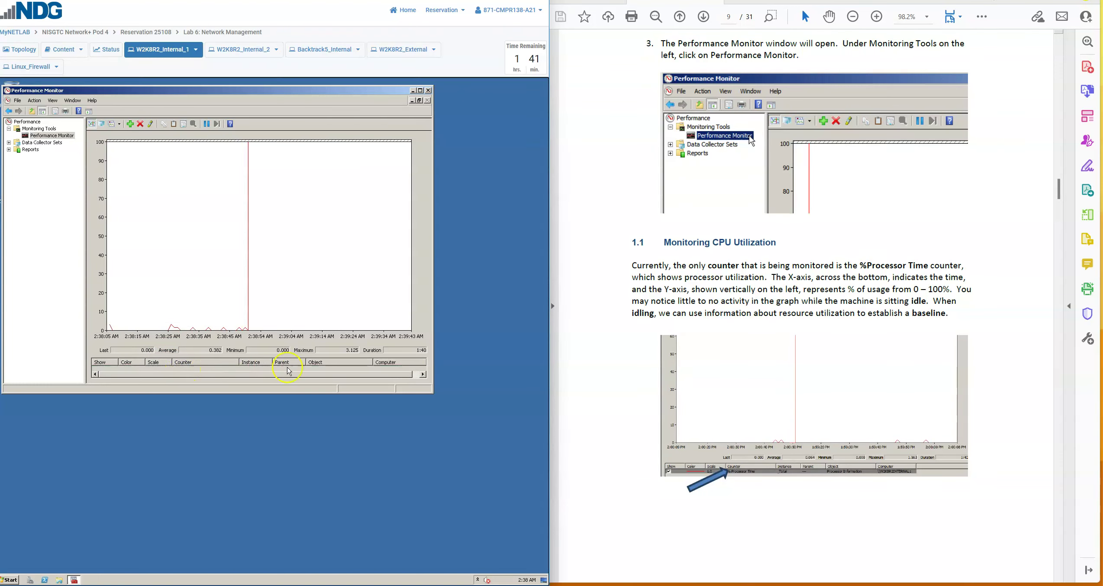
# Search the server's programs for defrag and launch Disk Defragmenter.
pyautogui.scroll(-3, 633, 436)
pyautogui.scroll(-9, 633, 435)
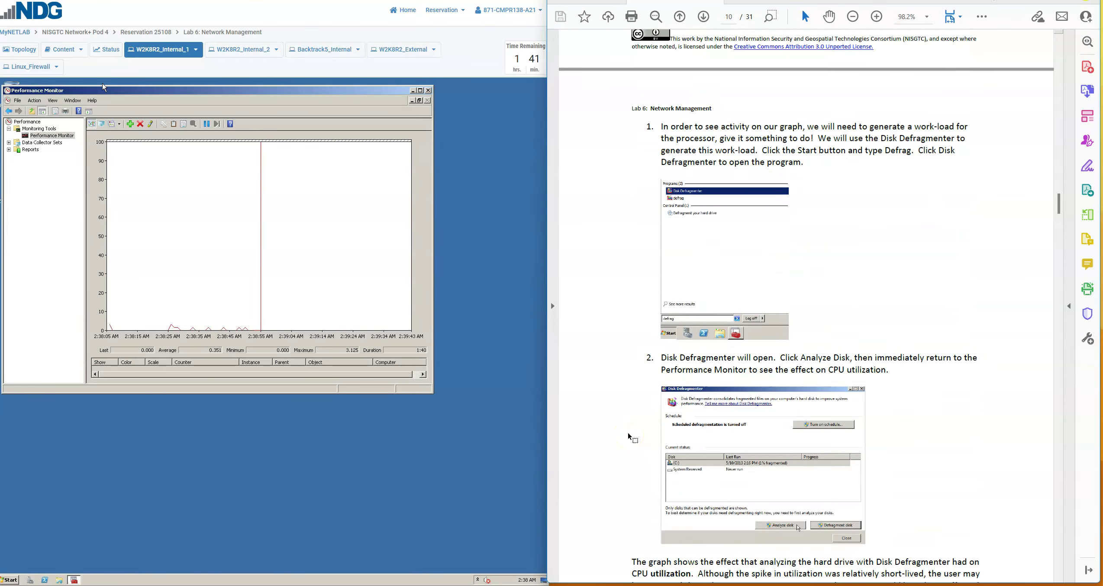
pyautogui.scroll(-1, 631, 436)
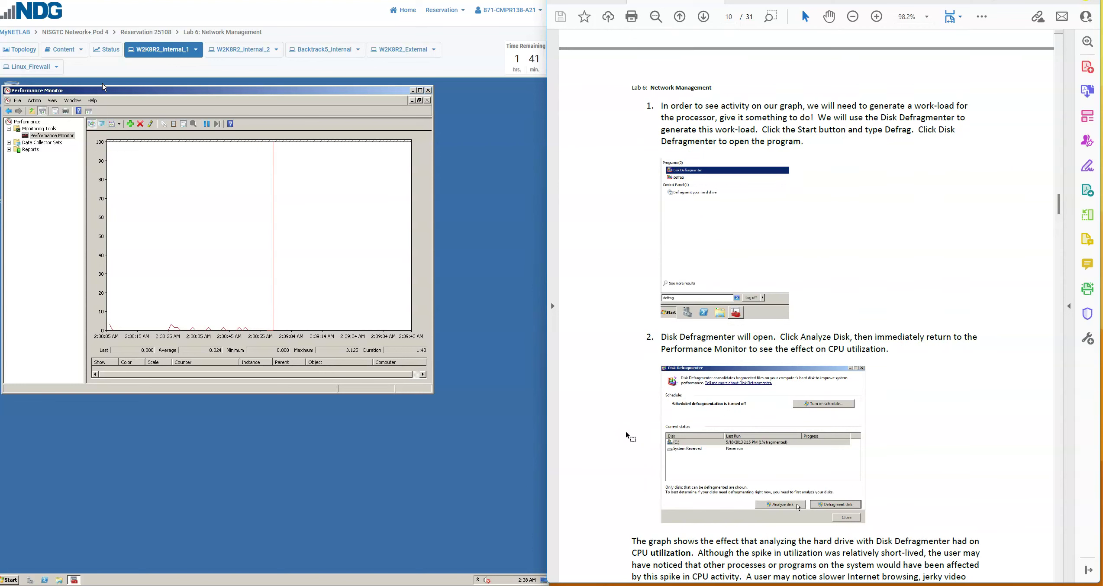
pyautogui.click(617, 424)
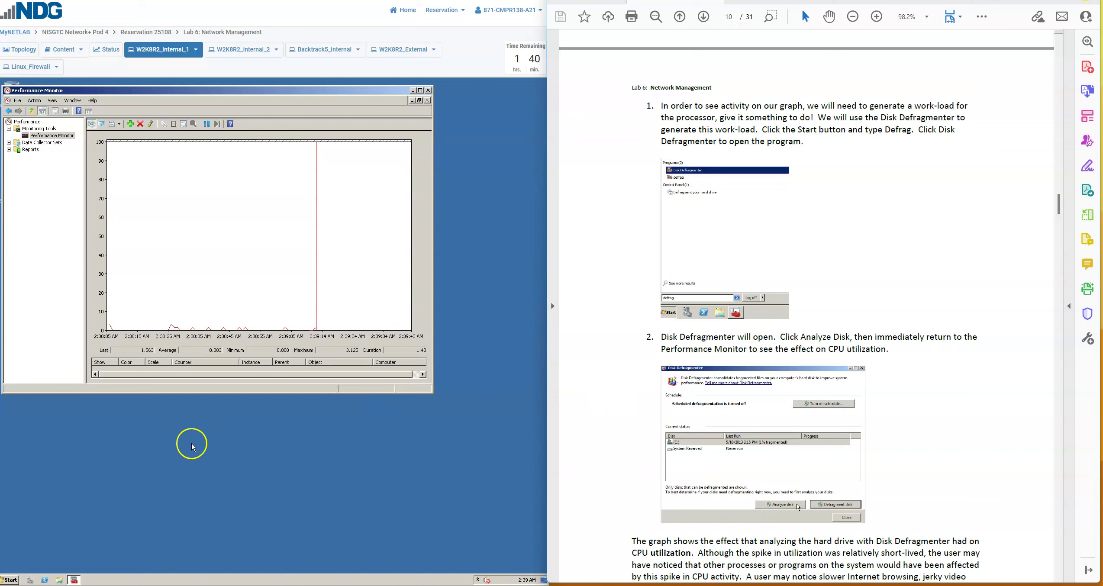
pyautogui.click(9, 580)
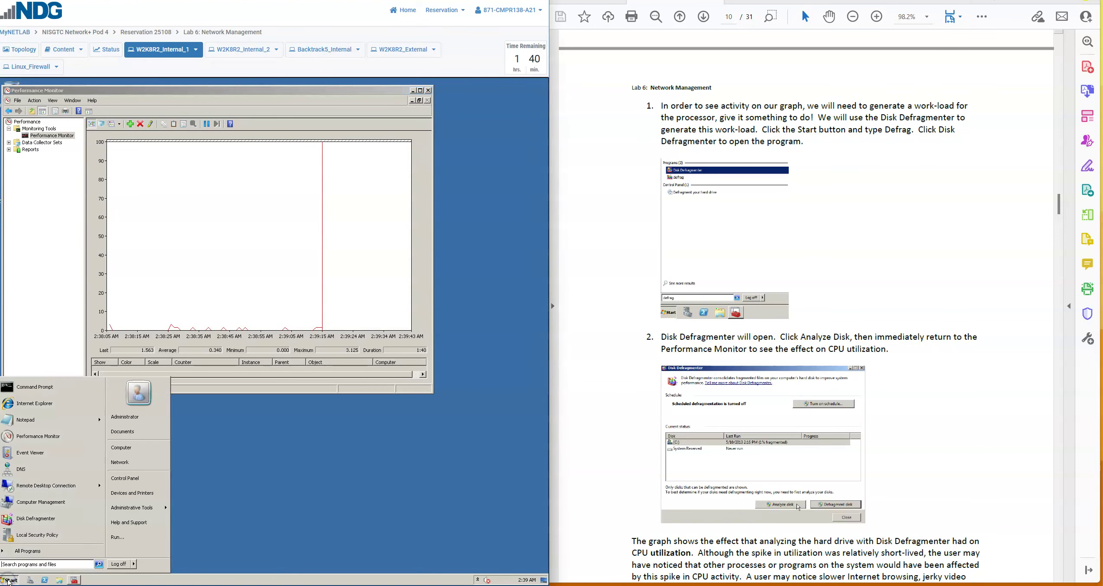
pyautogui.write('defrag')
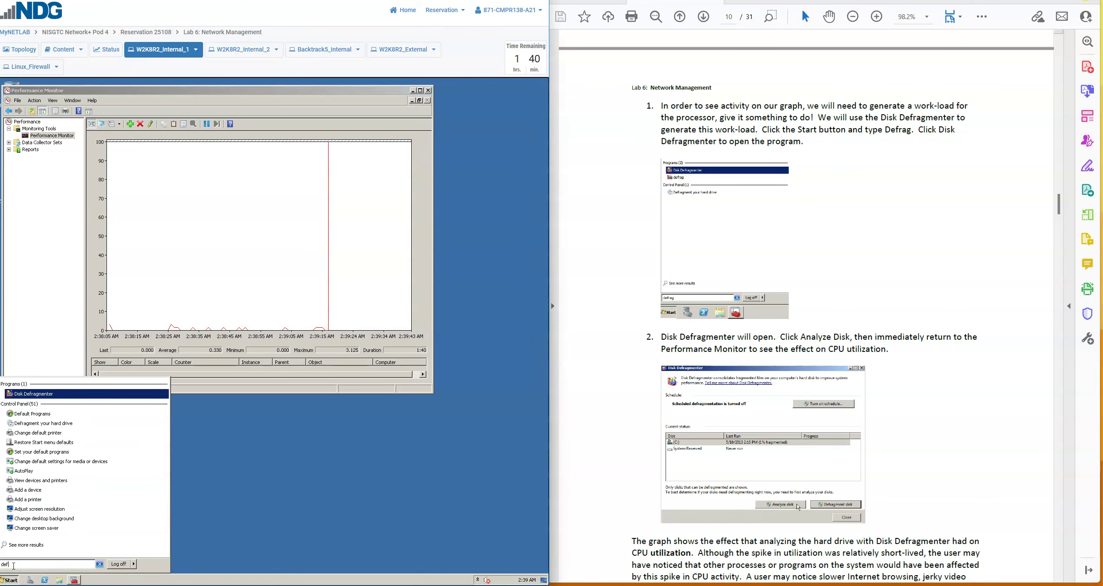
pyautogui.click(49, 397)
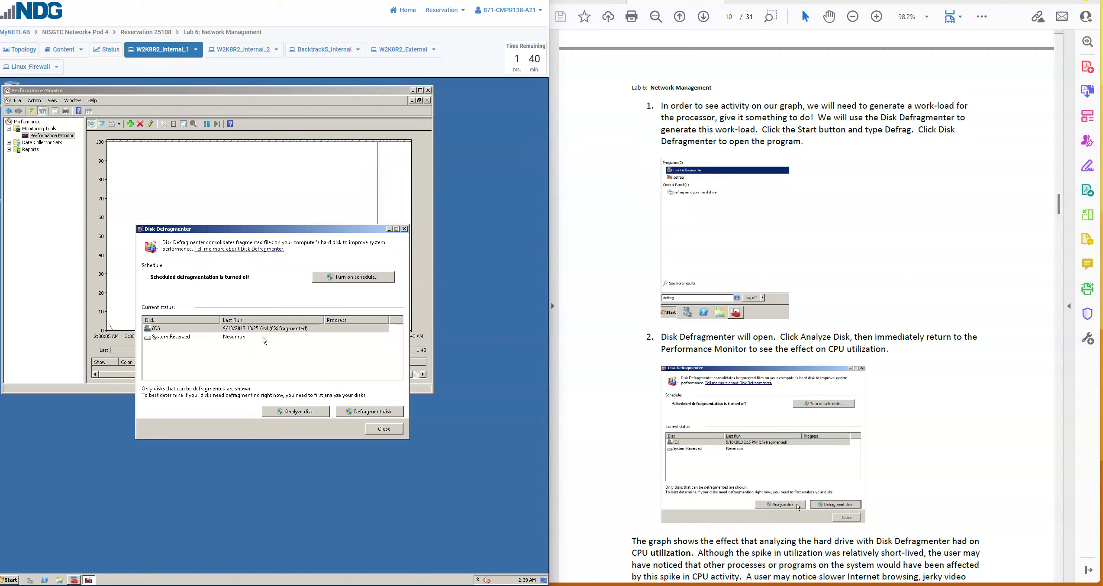
# Analyze the C: disk with the Disk Defragmenter window moved clear of the performance graph, and close Disk Defragmenter.
pyautogui.moveTo(291, 228); pyautogui.dragTo(423, 347)
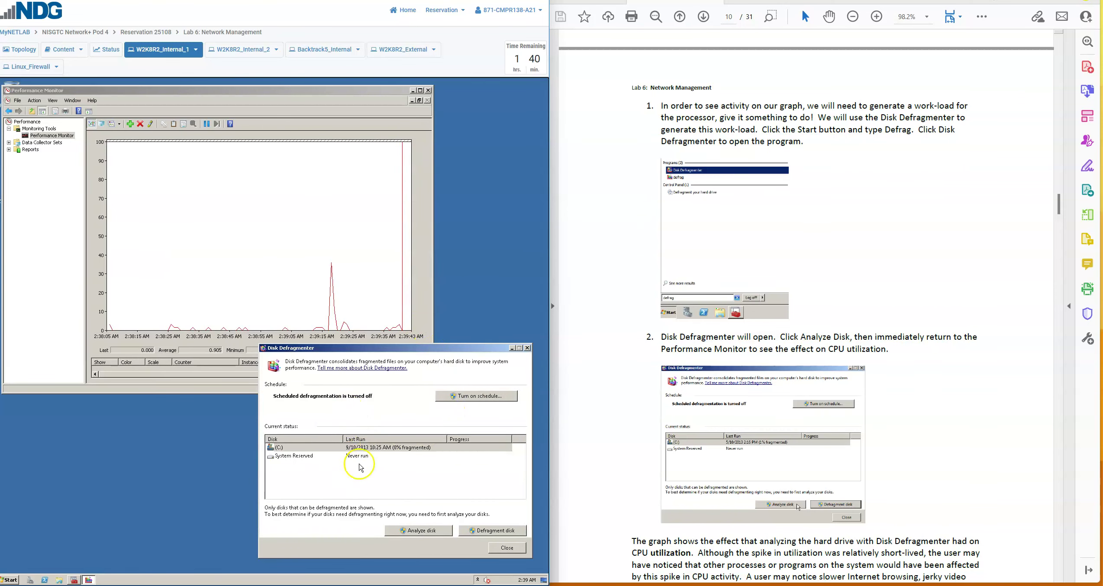
pyautogui.click(406, 533)
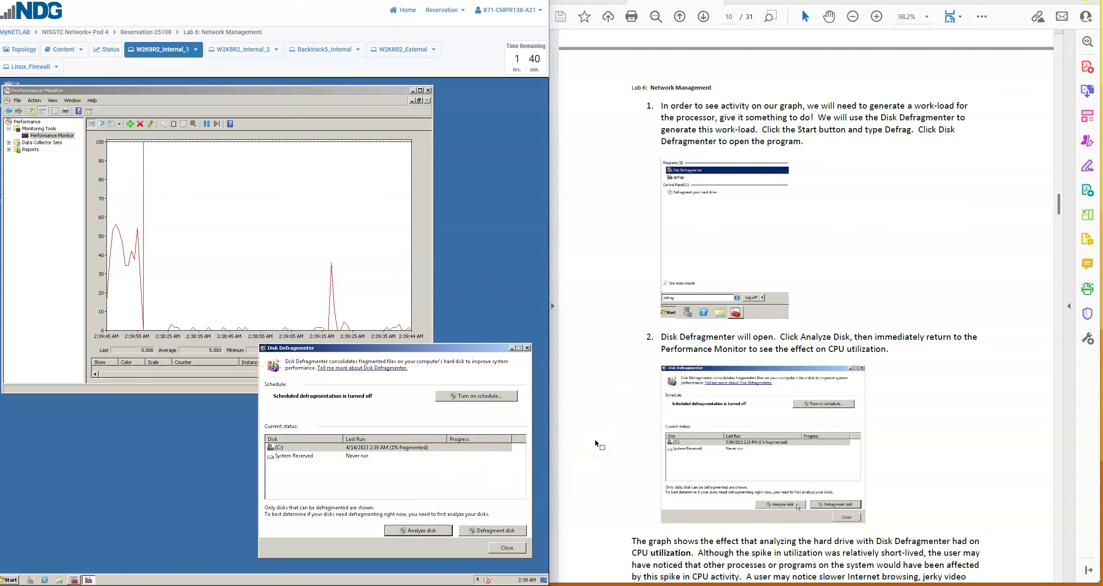
pyautogui.scroll(-3, 596, 445)
pyautogui.scroll(-1, 596, 445)
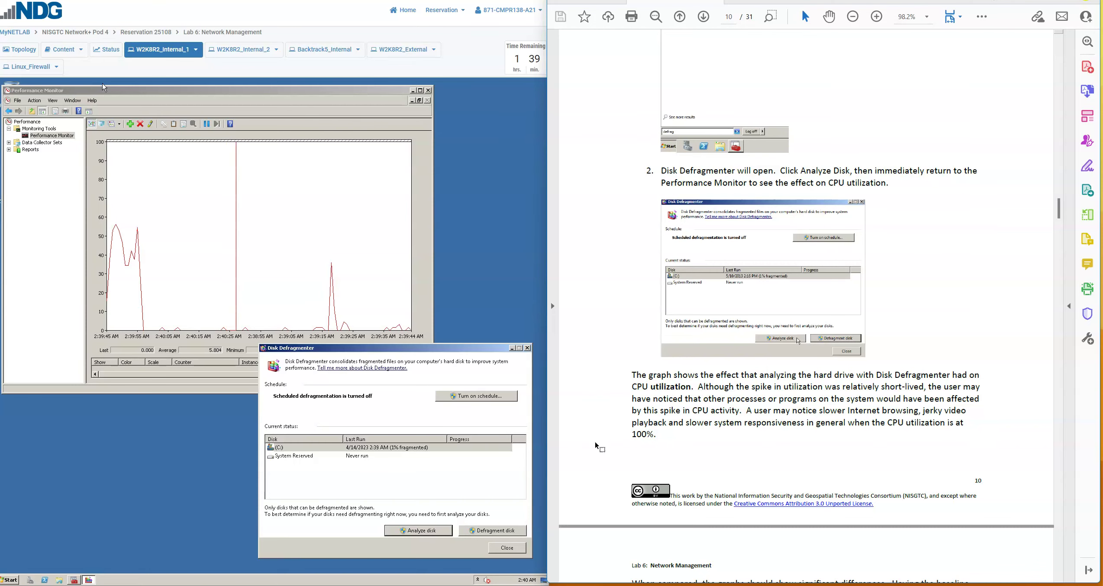
pyautogui.scroll(-10, 596, 446)
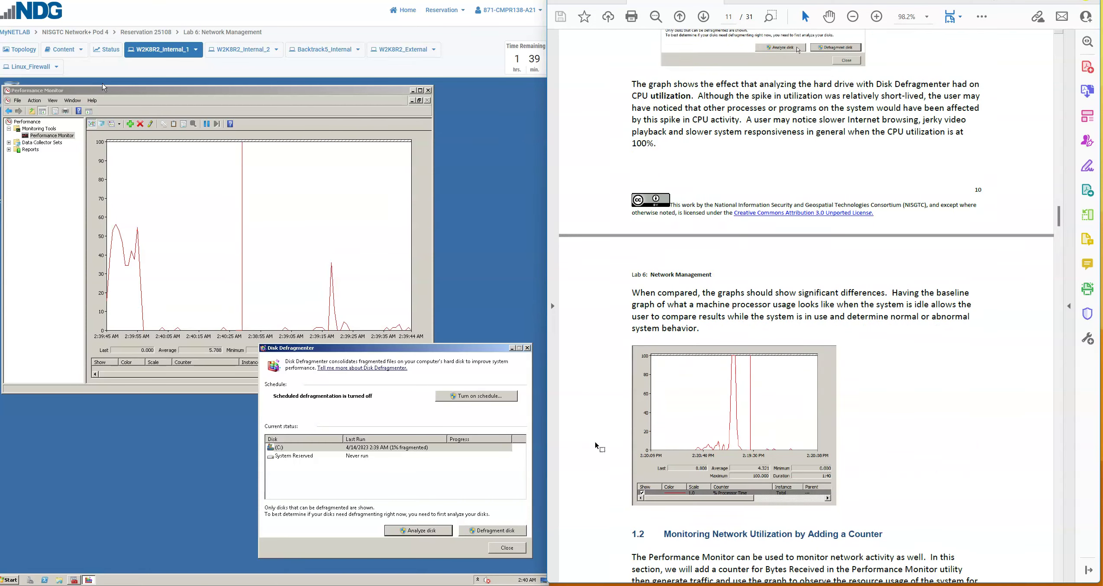
pyautogui.scroll(-2, 596, 446)
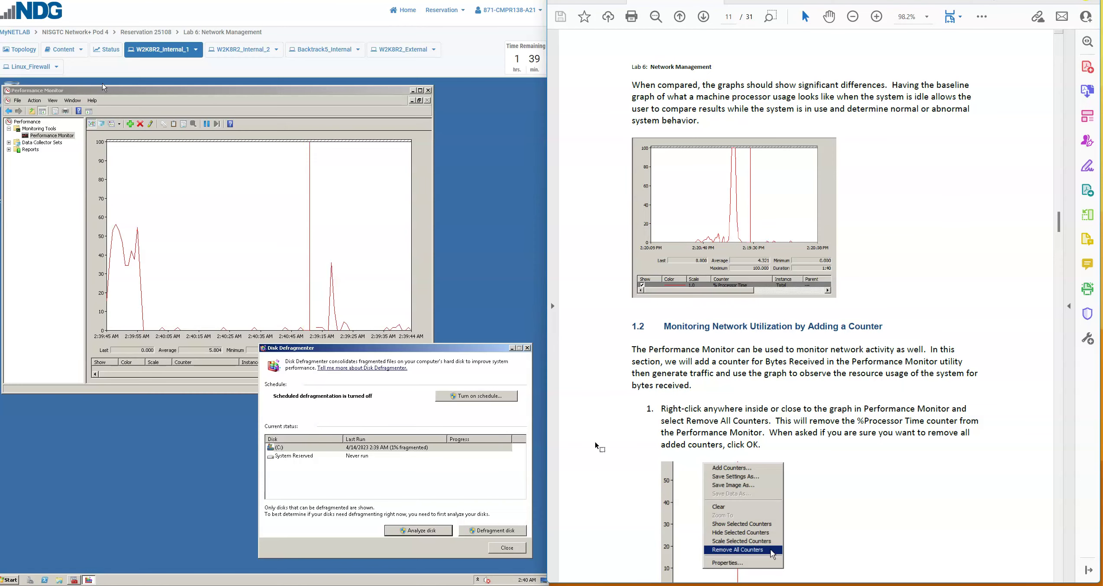
pyautogui.scroll(-10, 597, 446)
pyautogui.scroll(-2, 596, 445)
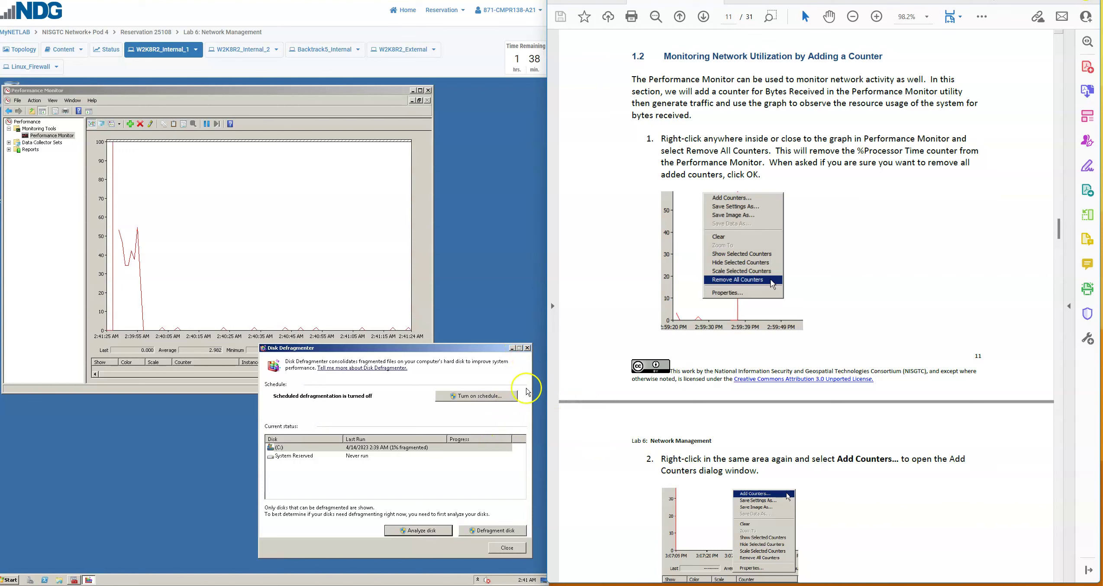
pyautogui.click(503, 550)
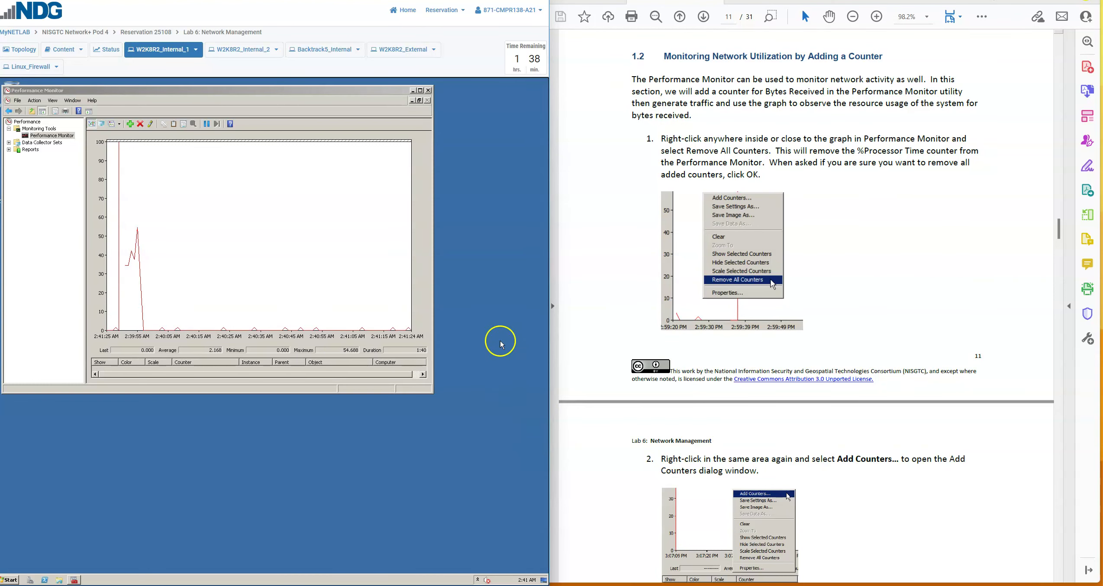
# Remove all counters from the Performance Monitor graph.
pyautogui.rightClick(327, 255)
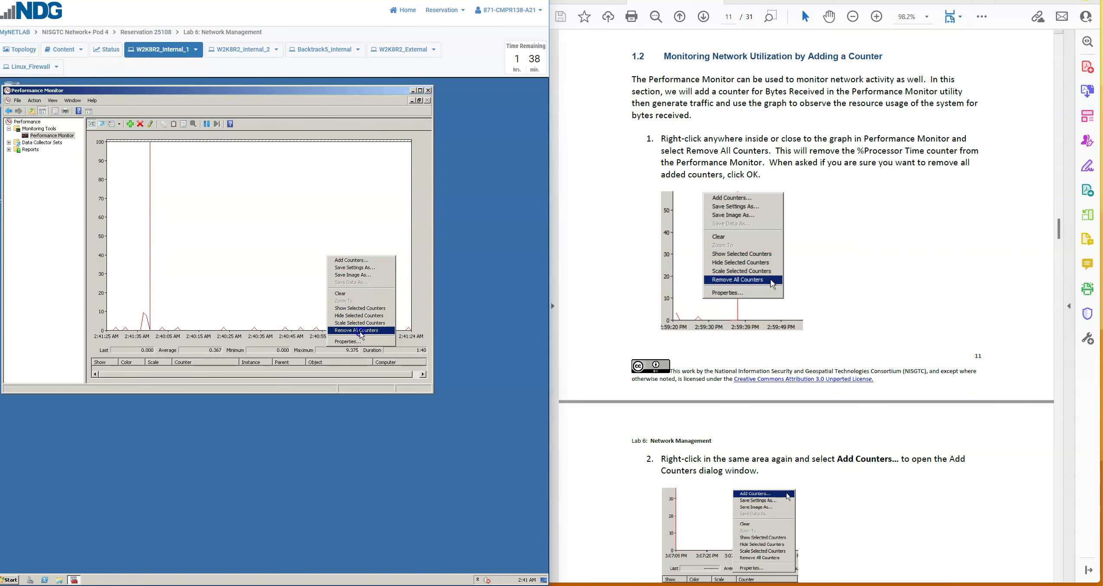
pyautogui.click(361, 330)
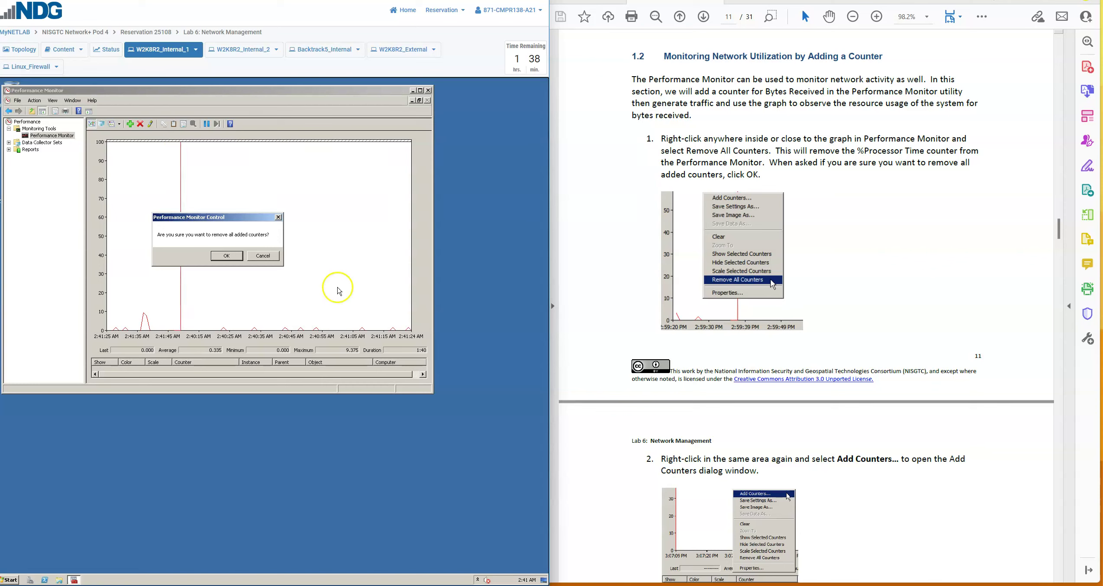
pyautogui.click(225, 256)
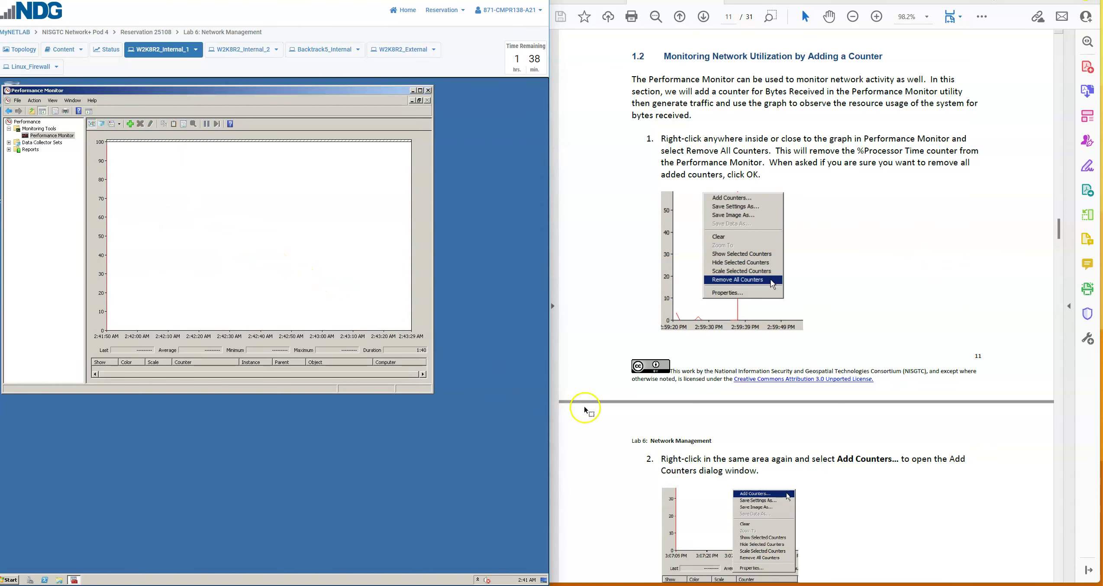
# Open the Add Counters dialog for the Performance Monitor graph and expand the Network Interface category.
pyautogui.scroll(-5, 585, 433)
pyautogui.scroll(-4, 585, 410)
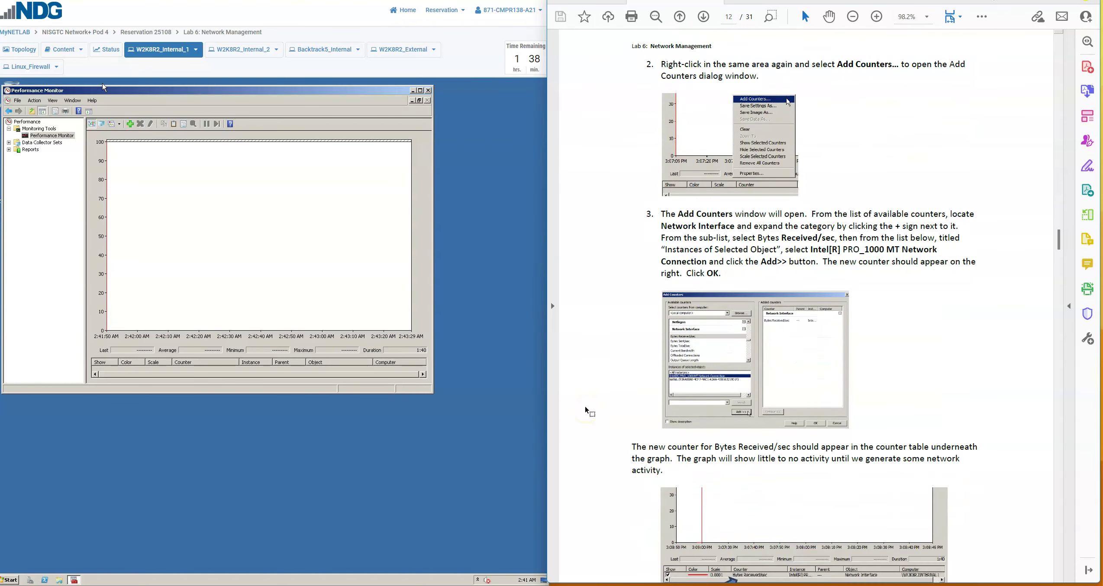
pyautogui.rightClick(325, 254)
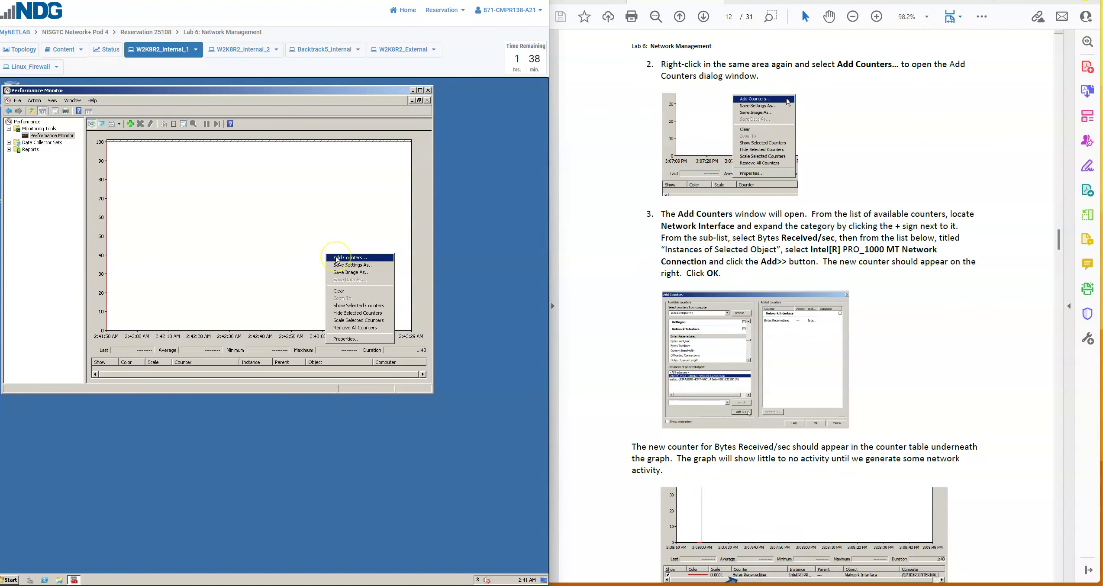
pyautogui.click(337, 258)
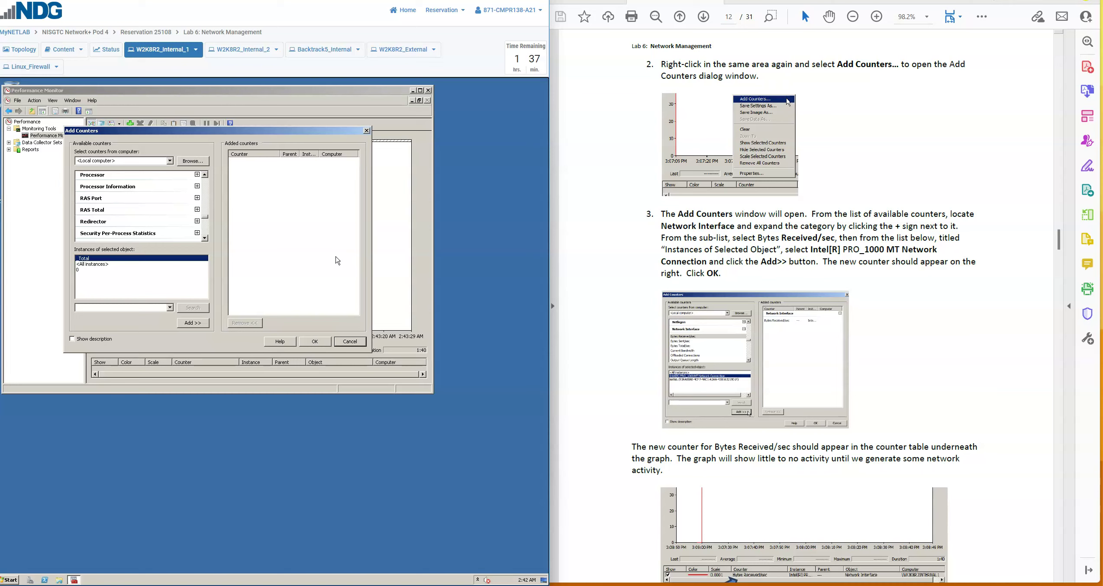
pyautogui.click(206, 175)
pyautogui.moveTo(205, 175); pyautogui.dragTo(206, 176)
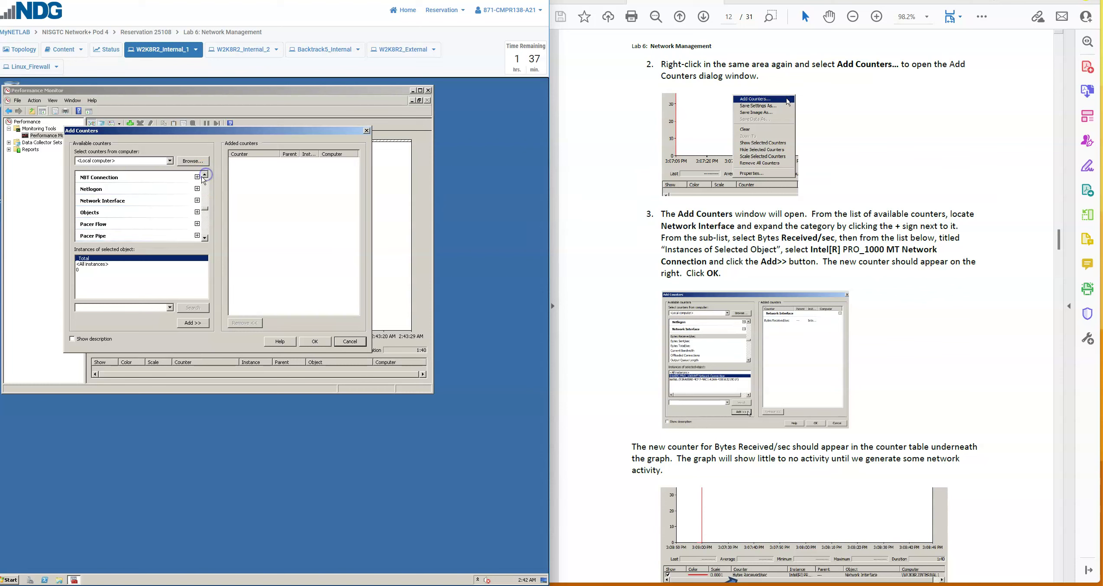
pyautogui.click(129, 202)
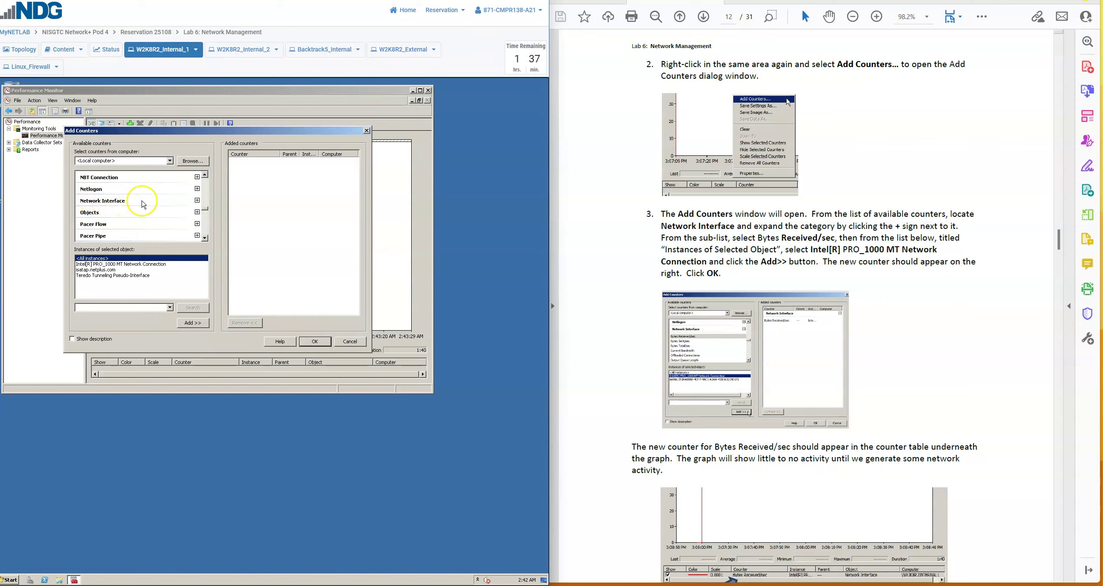
pyautogui.click(197, 201)
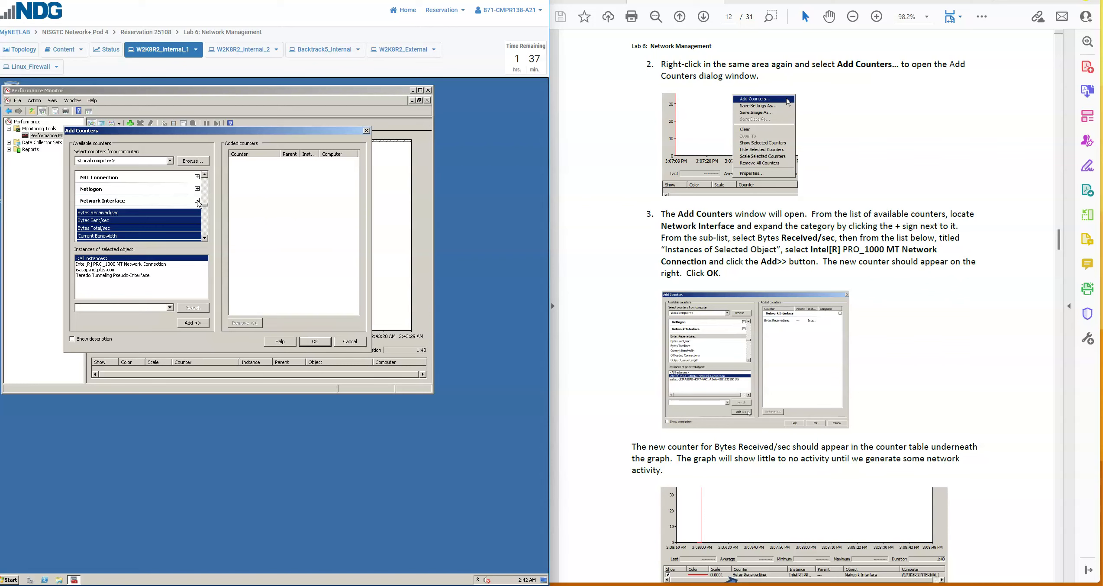
# Add all Network Interface counters for the Intel[R] PRO_1000 MT Network Connection instance to the graph.
pyautogui.click(117, 264)
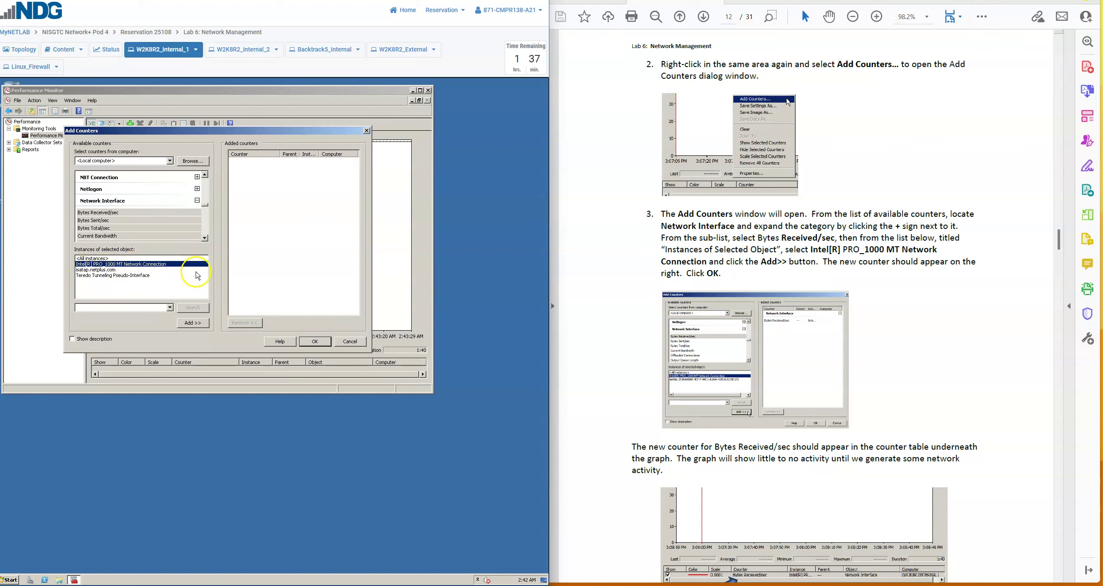
pyautogui.click(193, 323)
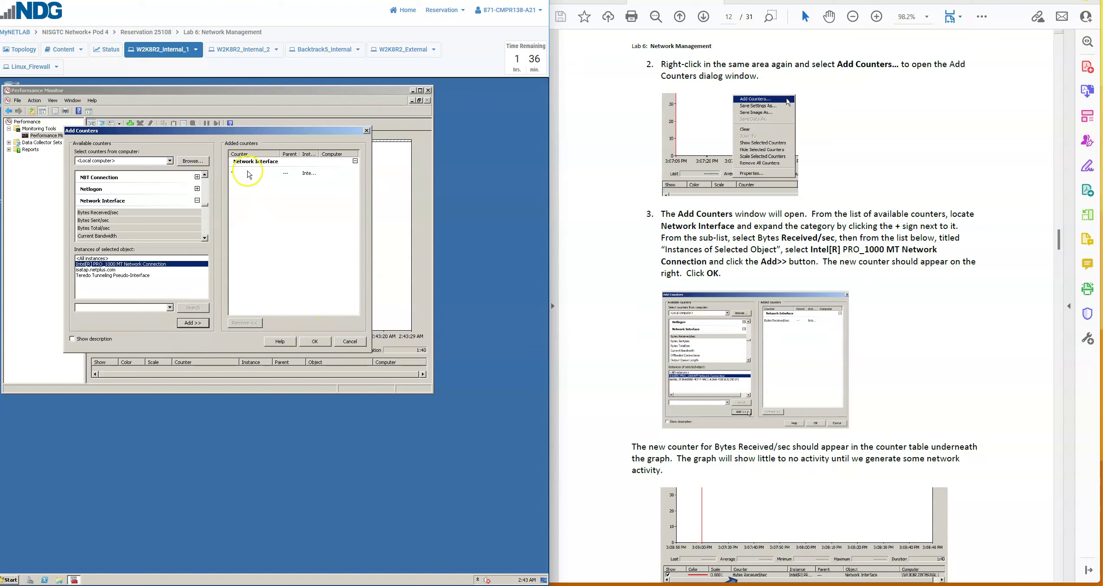
pyautogui.click(276, 173)
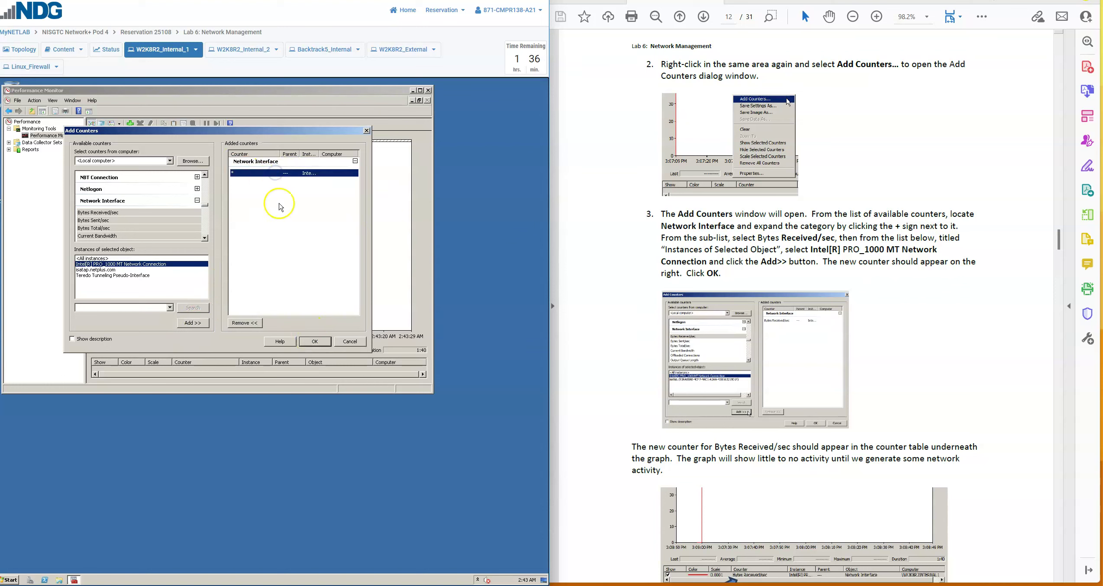
pyautogui.click(314, 341)
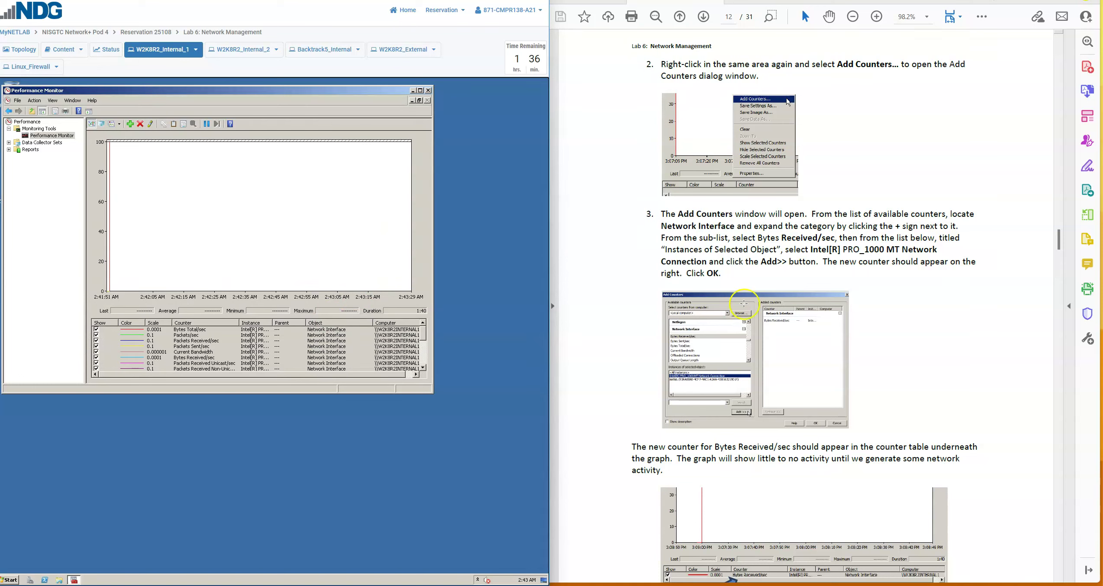
# Advance the lab guide to the flood ping instructions and open the Backtrack 5 Internal machine from the topology.
pyautogui.scroll(-2, 624, 349)
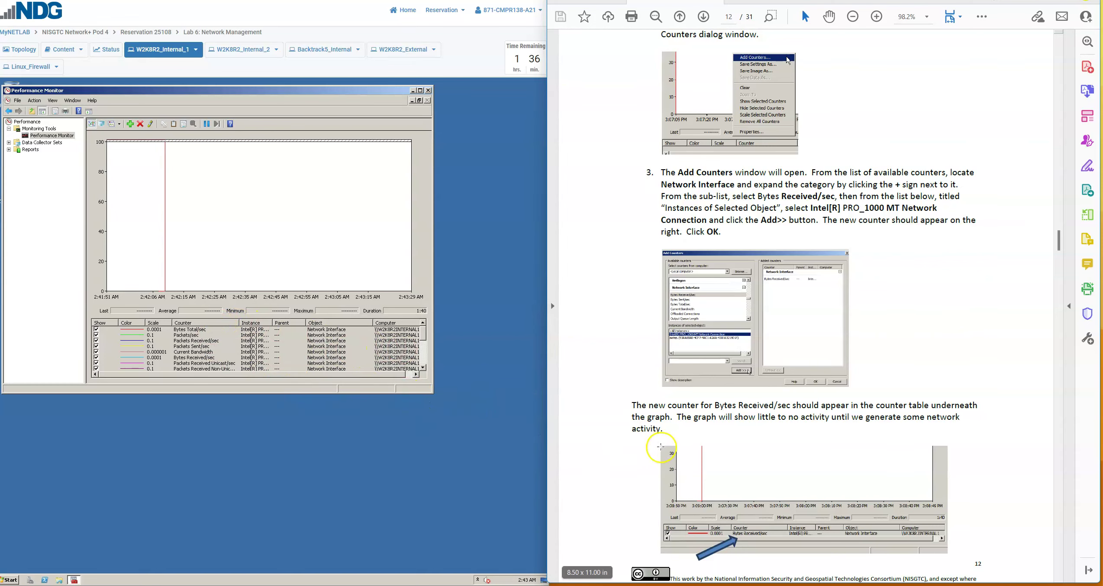
pyautogui.scroll(-3, 630, 457)
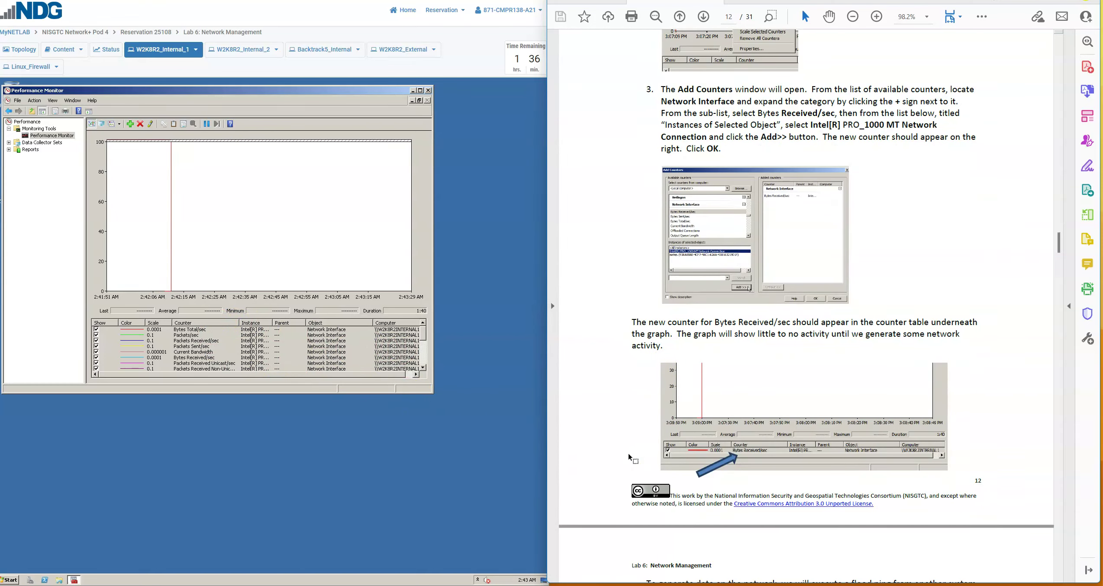
pyautogui.scroll(-2, 630, 457)
pyautogui.scroll(-3, 629, 454)
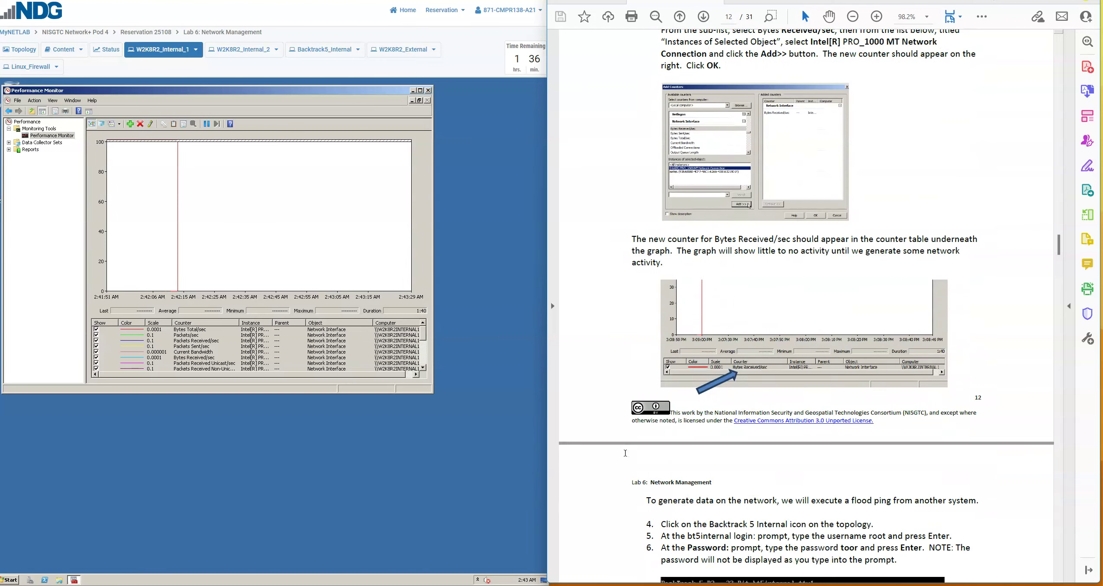
pyautogui.scroll(-8, 622, 453)
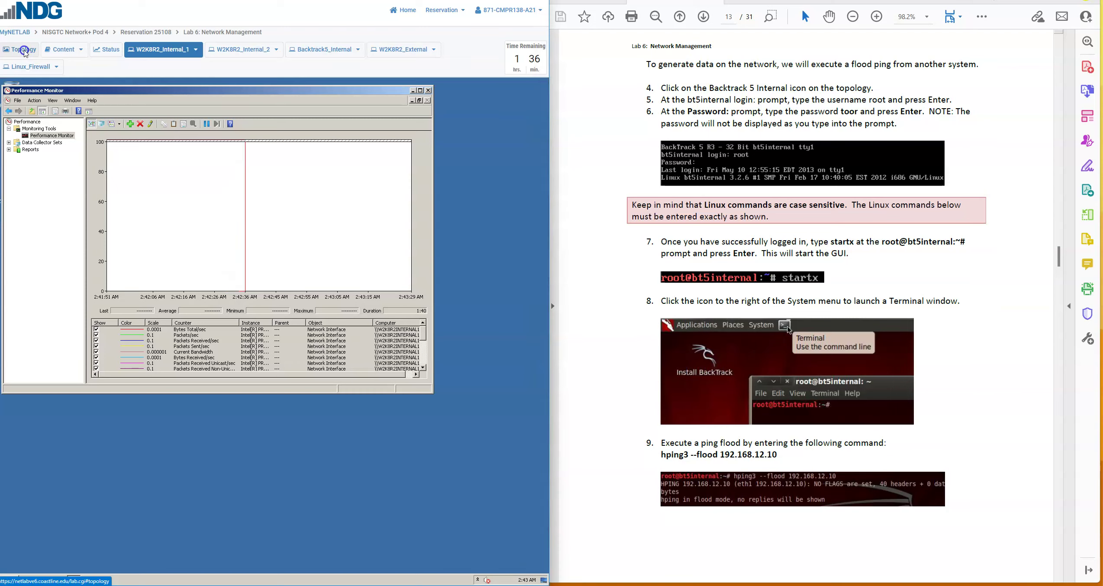
pyautogui.click(25, 53)
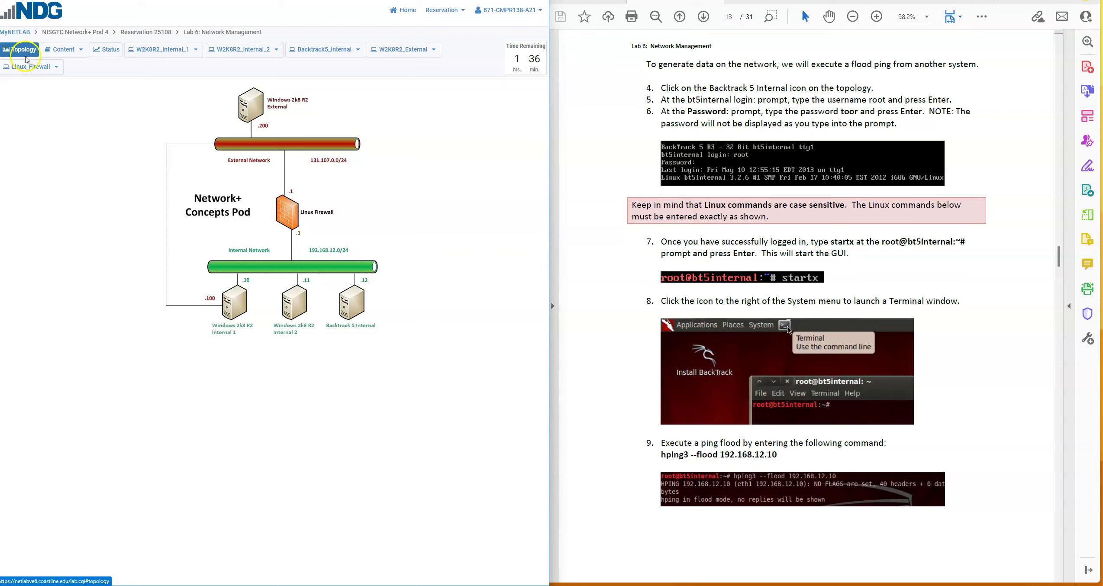
pyautogui.click(357, 308)
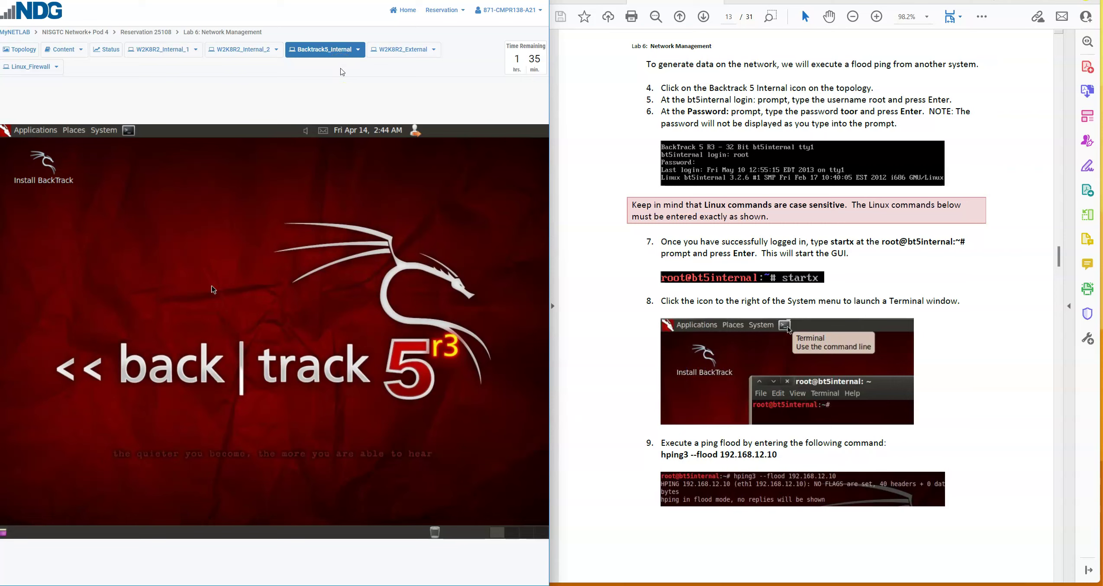
# Launch a terminal on the Backtrack machine and run the ping flood command hping3 --flood 192.168.12.10.
pyautogui.click(592, 195)
pyautogui.scroll(-5, 592, 195)
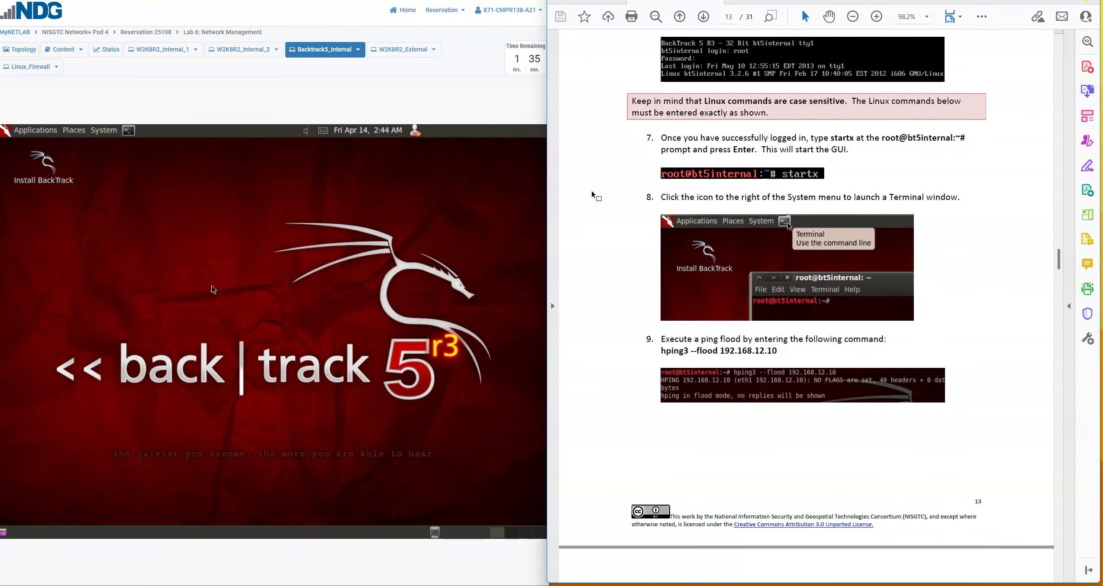
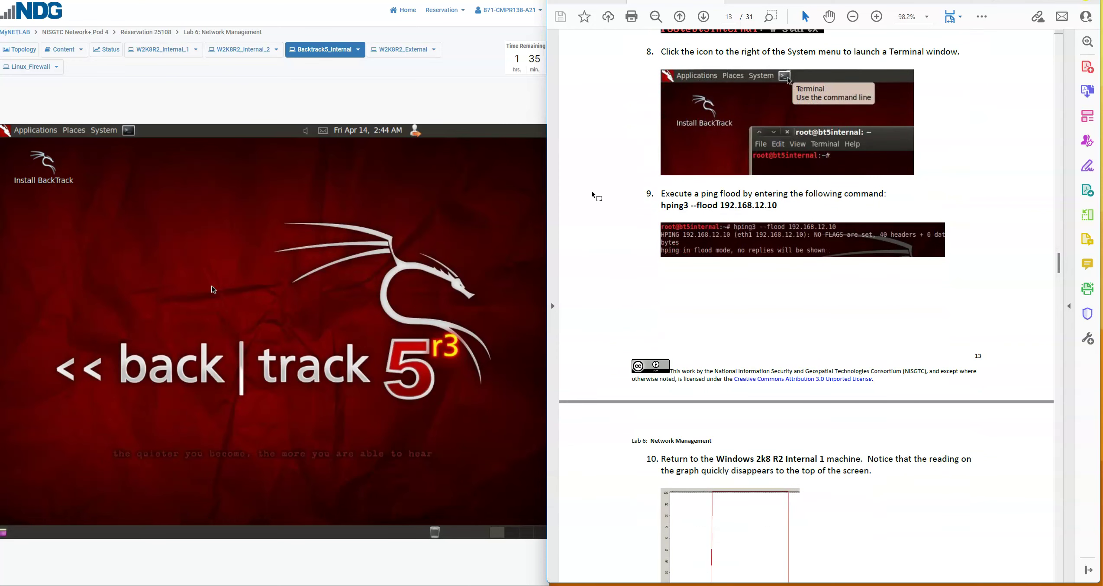
pyautogui.scroll(8, 592, 195)
pyautogui.click(622, 209)
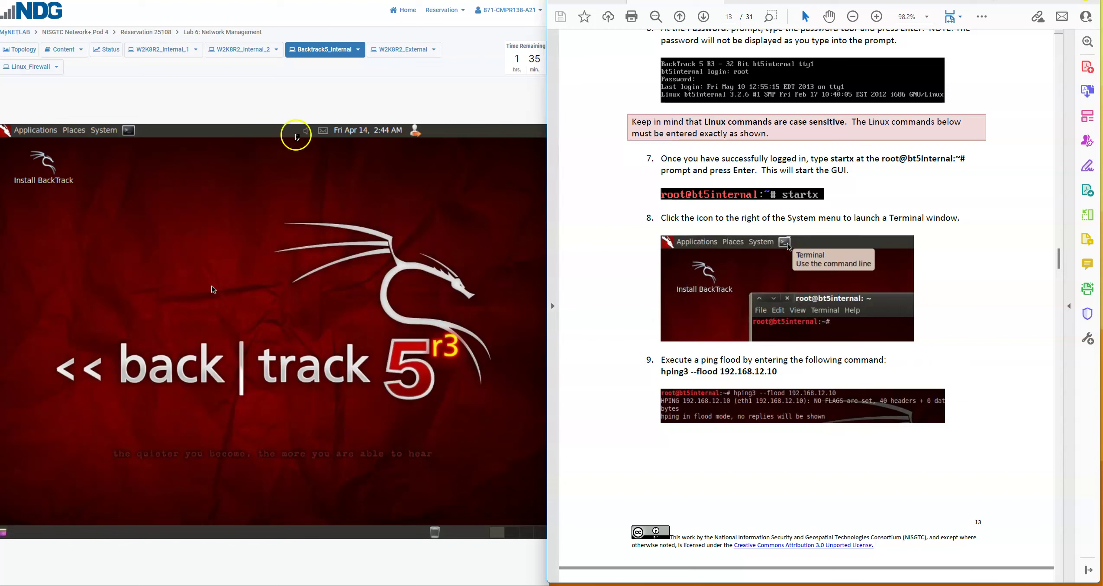
pyautogui.click(129, 131)
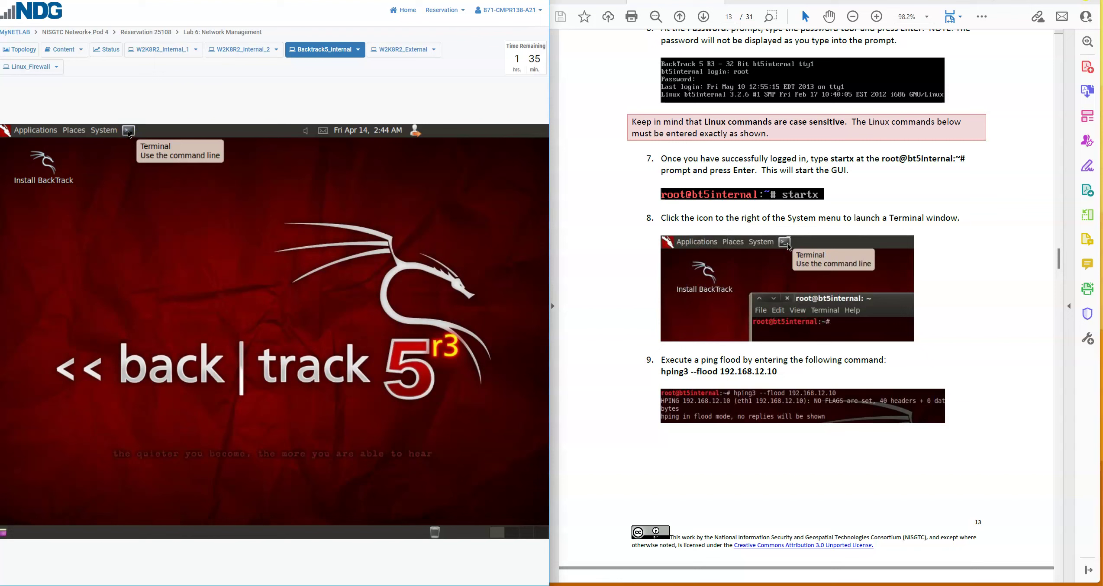
pyautogui.click(130, 133)
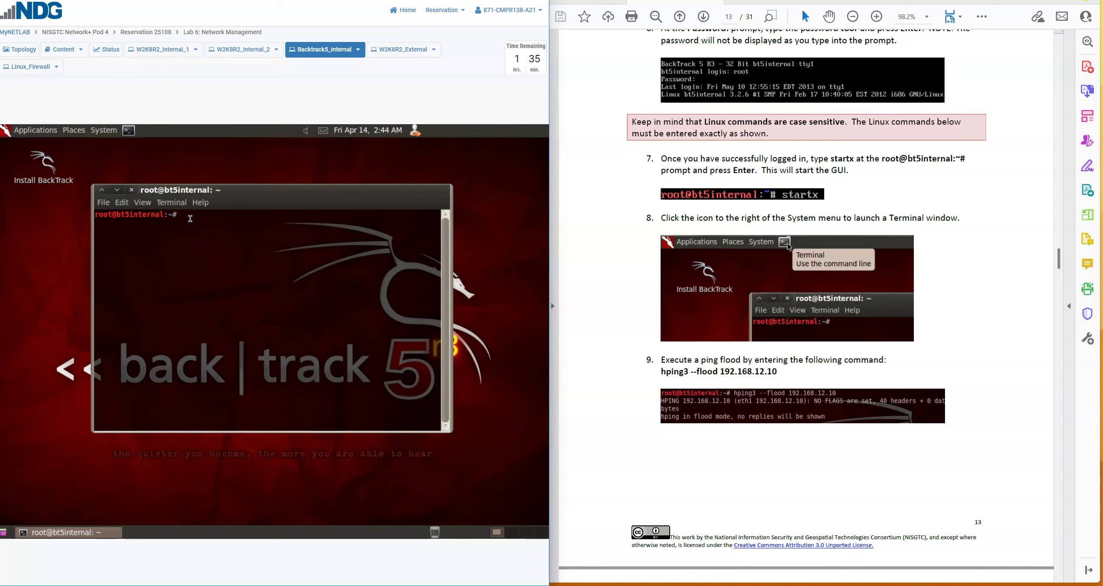
pyautogui.write('hping')
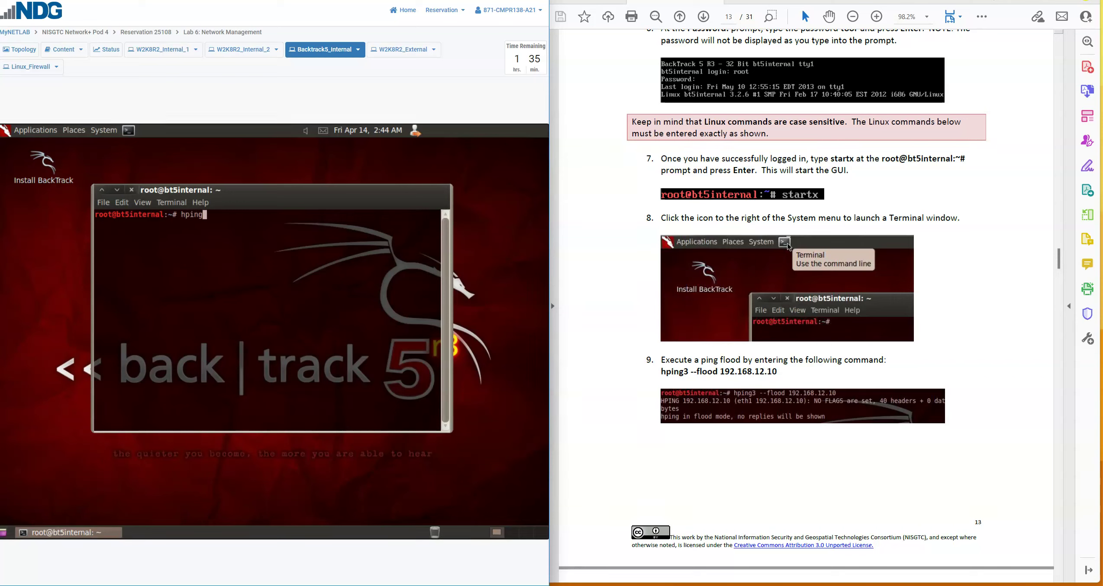
pyautogui.write('3 --flood 192.168.12.10')
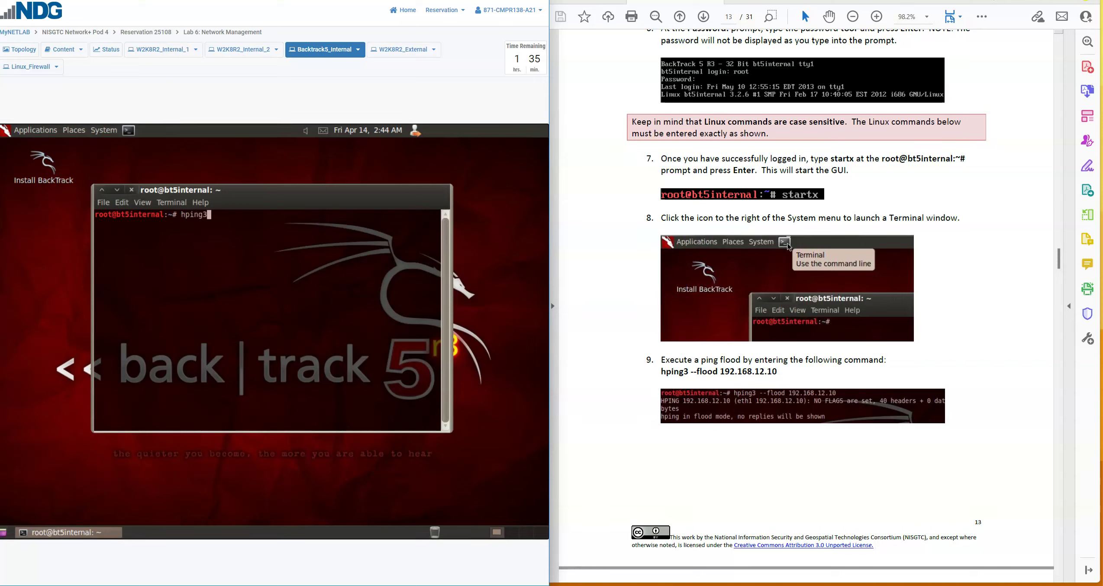
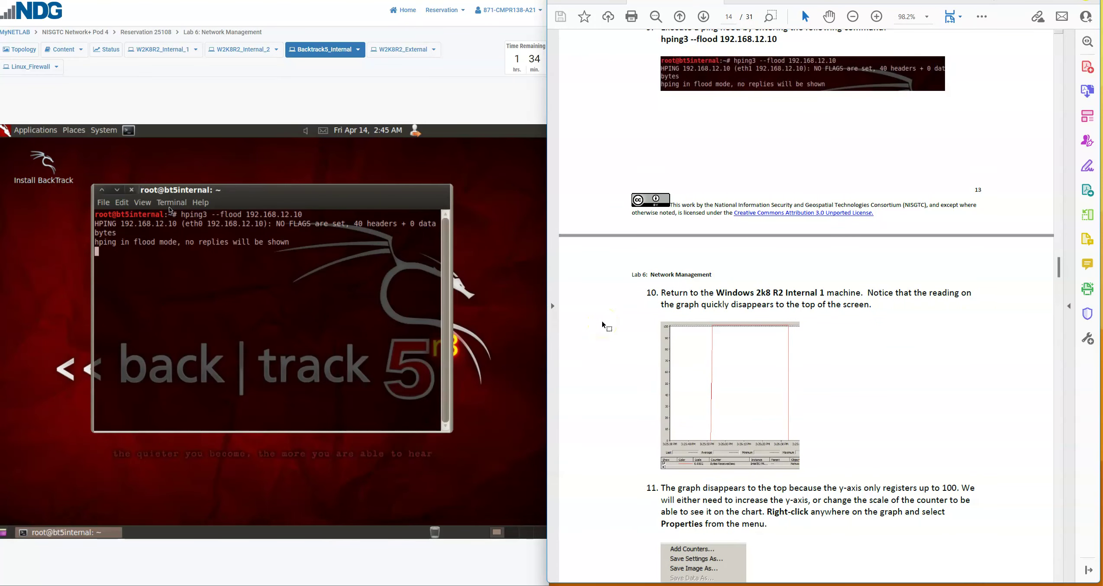
# Advance the lab guide to instructions 10 and 11 and return to the Windows 2k8 R2 Internal 1 machine's performance graph.
pyautogui.scroll(-2, 592, 316)
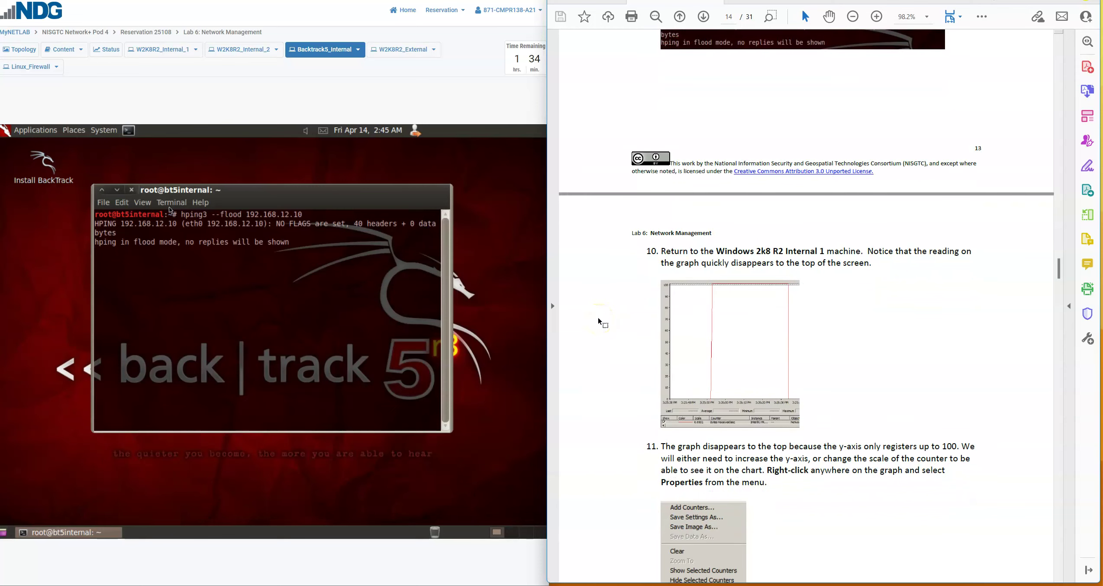
pyautogui.scroll(-3, 600, 321)
pyautogui.scroll(-6, 601, 322)
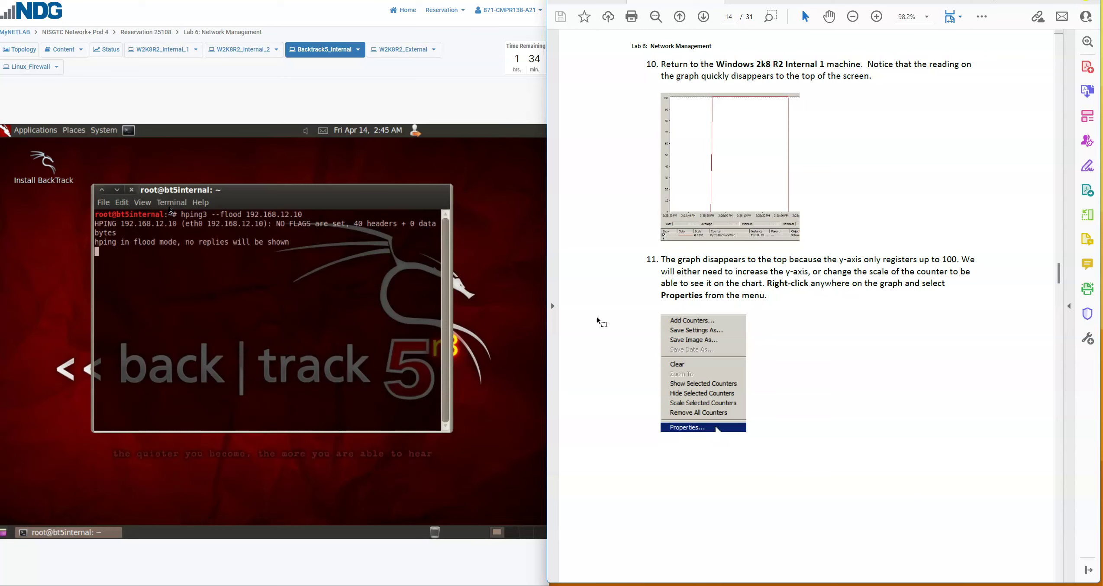
pyautogui.click(156, 53)
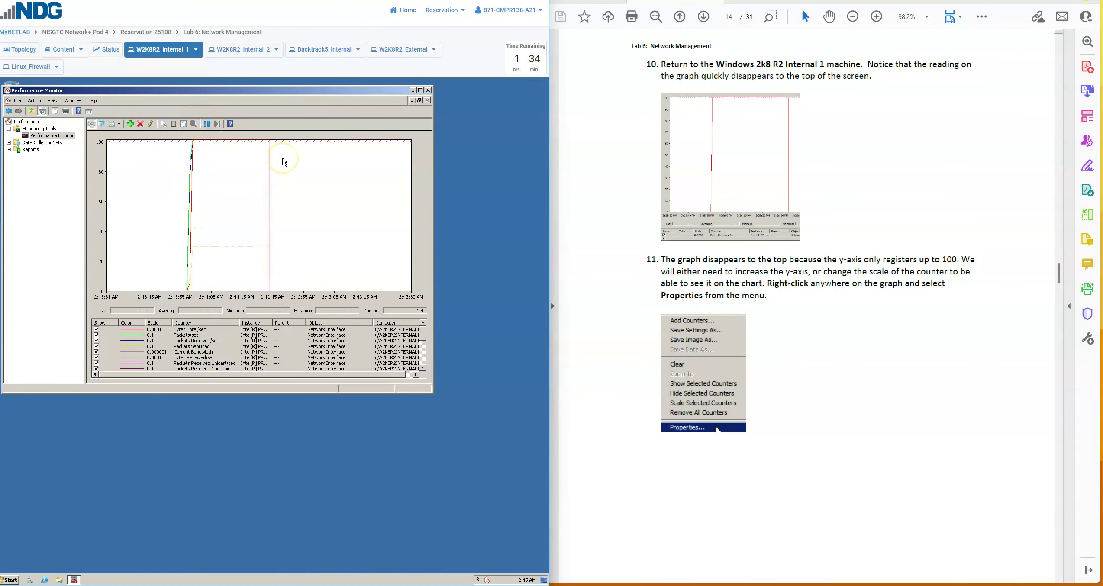
pyautogui.click(608, 297)
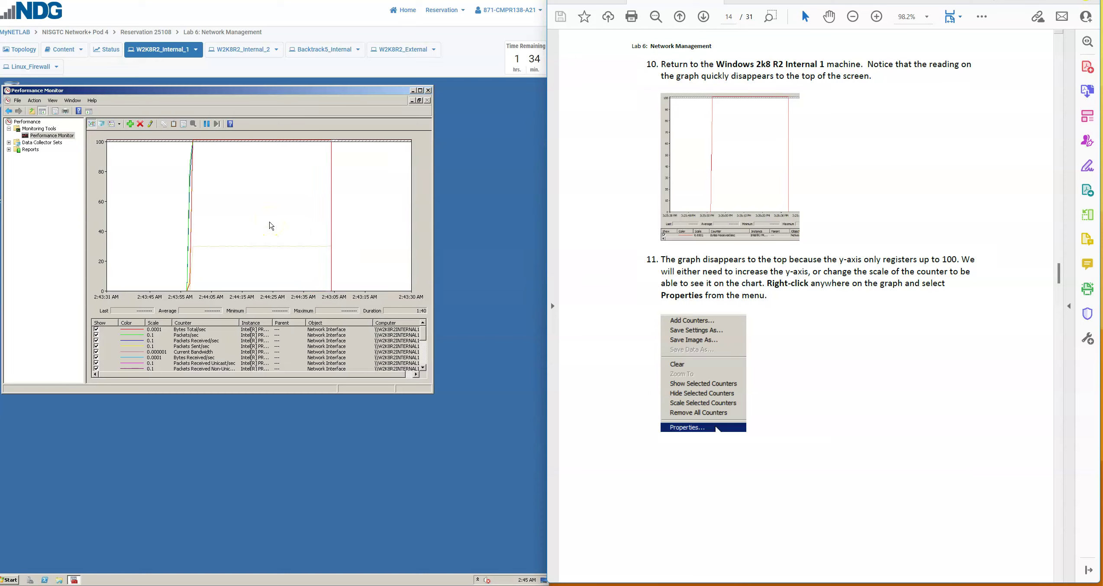
# Open the performance graph's properties and advance the lab guide to instruction 12 on changing the counter scale.
pyautogui.rightClick(270, 226)
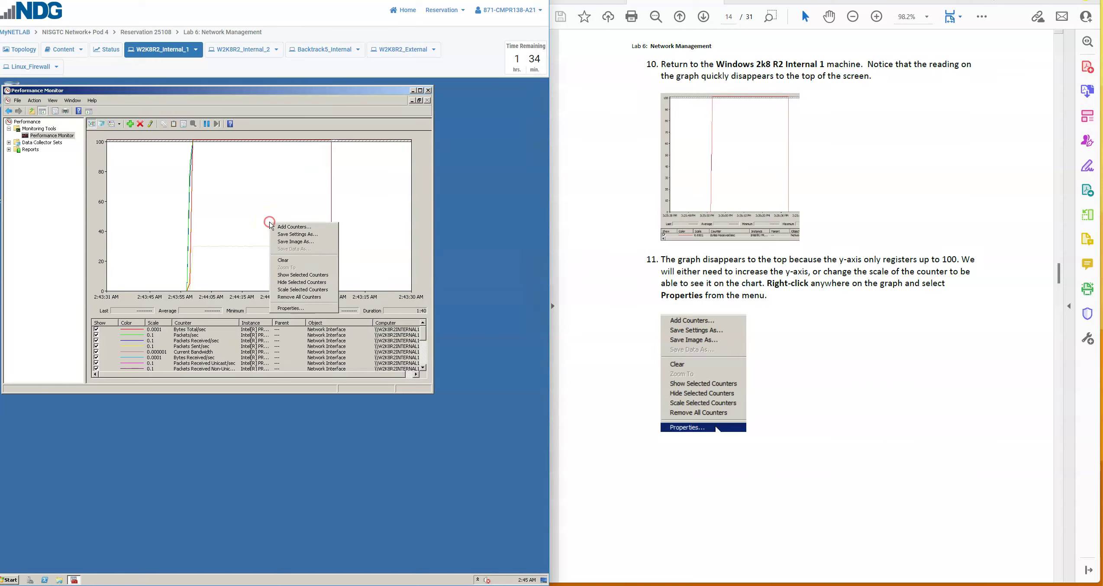
pyautogui.click(290, 309)
pyautogui.click(572, 345)
pyautogui.scroll(-3, 579, 349)
pyautogui.scroll(-10, 579, 349)
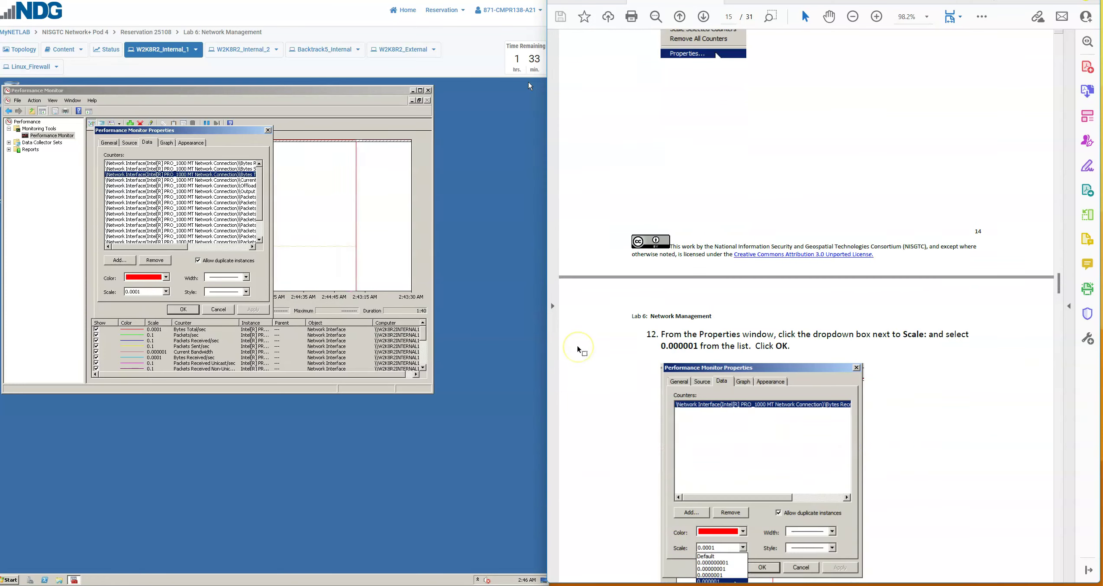
pyautogui.scroll(-1, 579, 348)
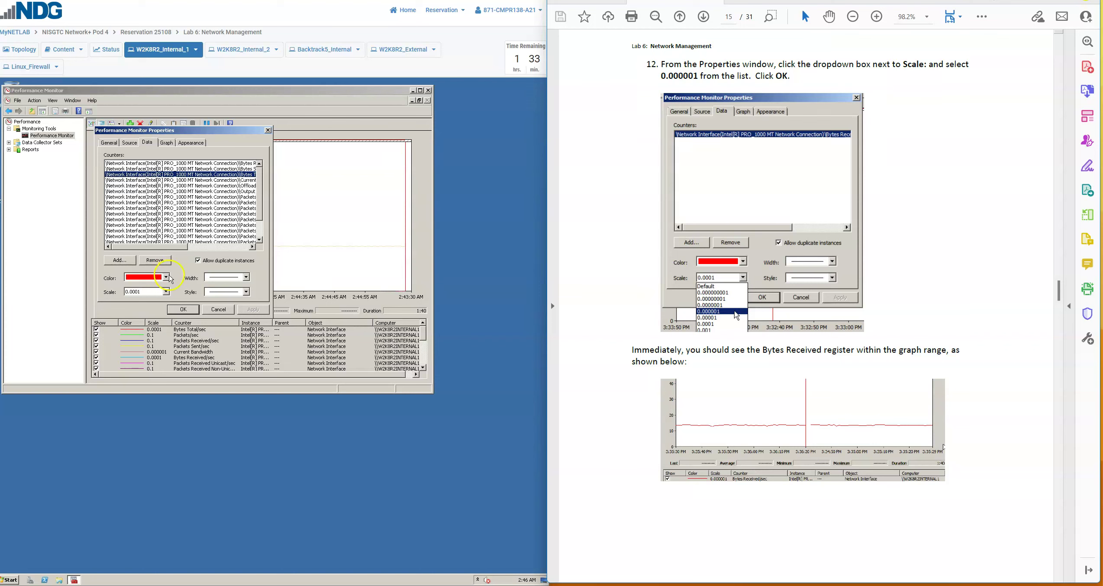
# Set the scale of the selected Bytes Total/sec counter to 0.000001 and accept the graph properties.
pyautogui.click(172, 293)
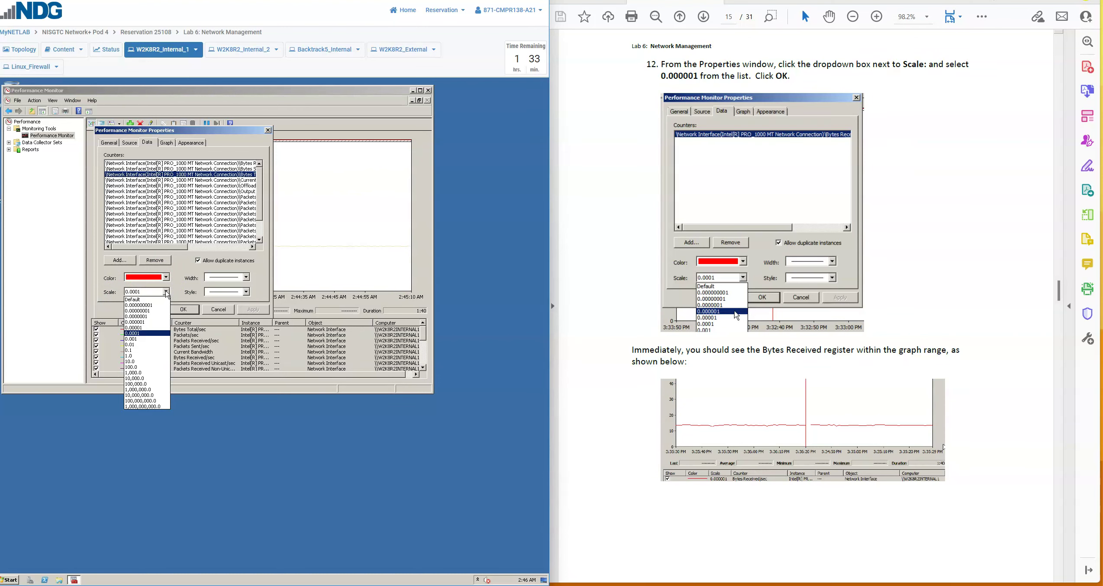
pyautogui.press('Down')
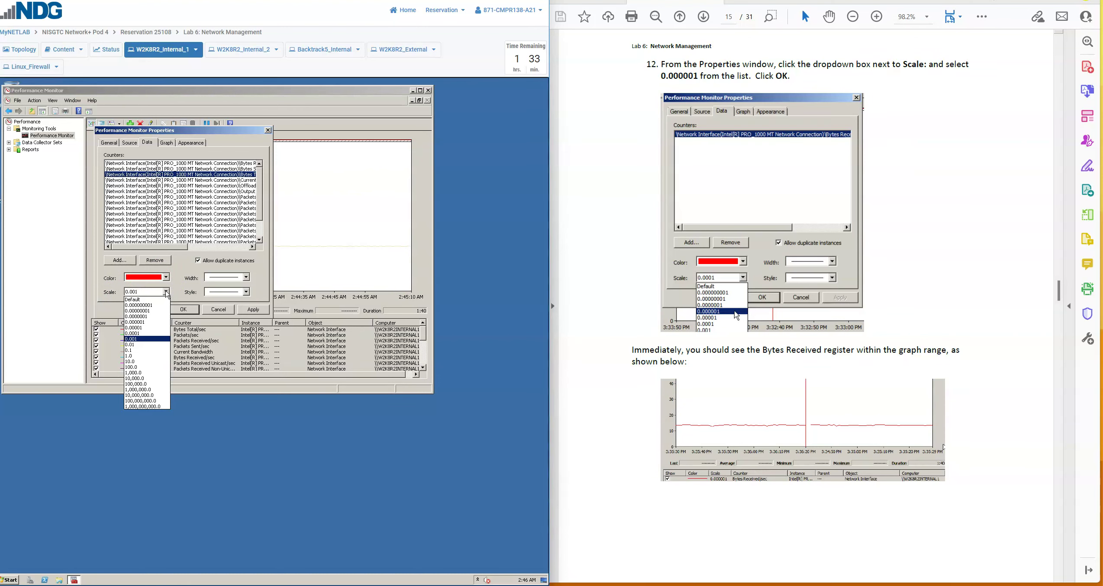
pyautogui.press('Up')
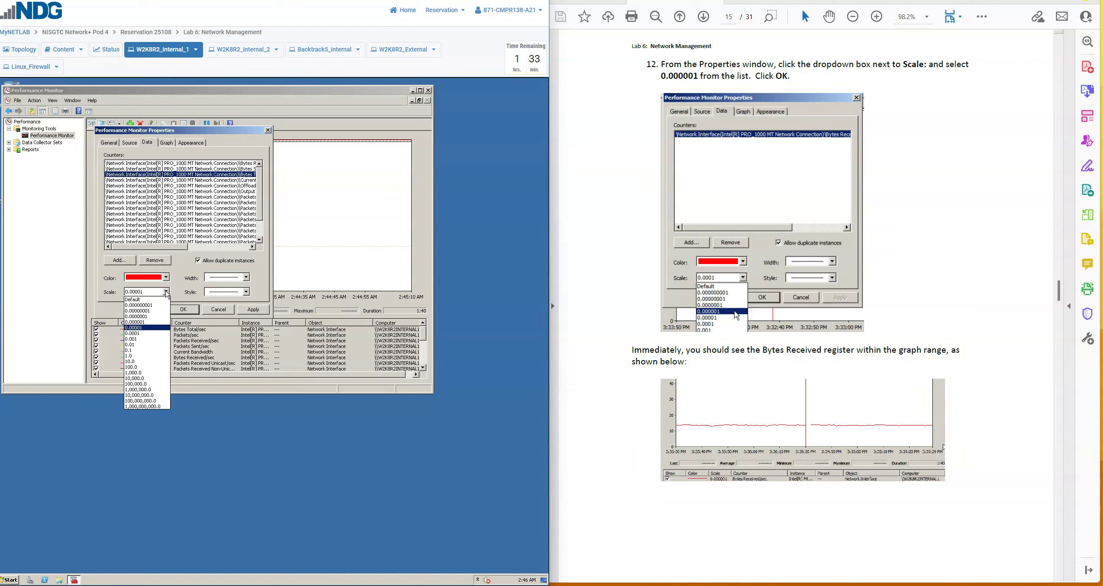
pyautogui.press('Up')
pyautogui.click(167, 293)
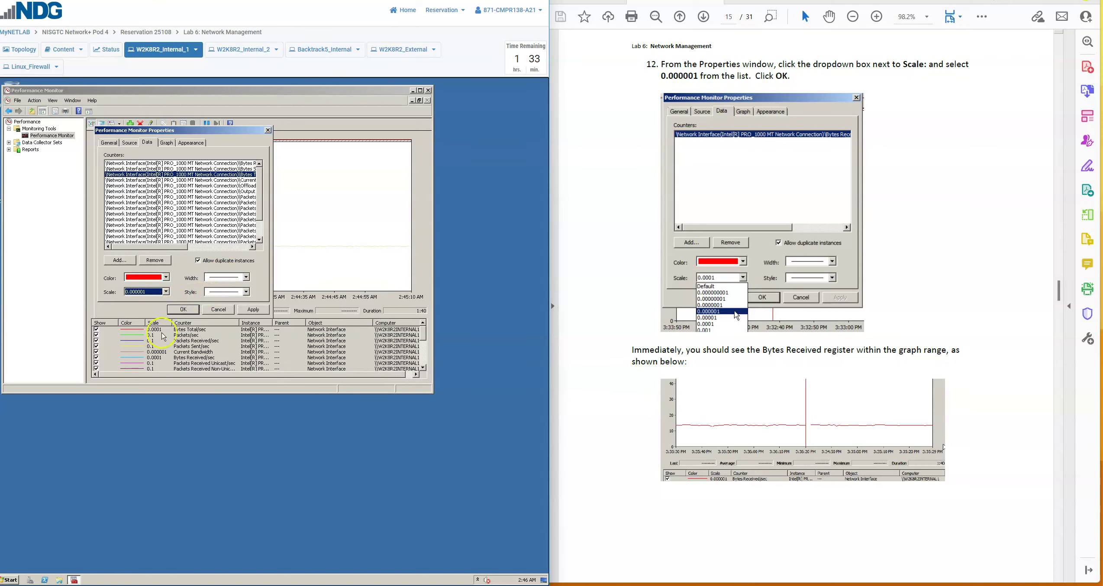
pyautogui.click(183, 310)
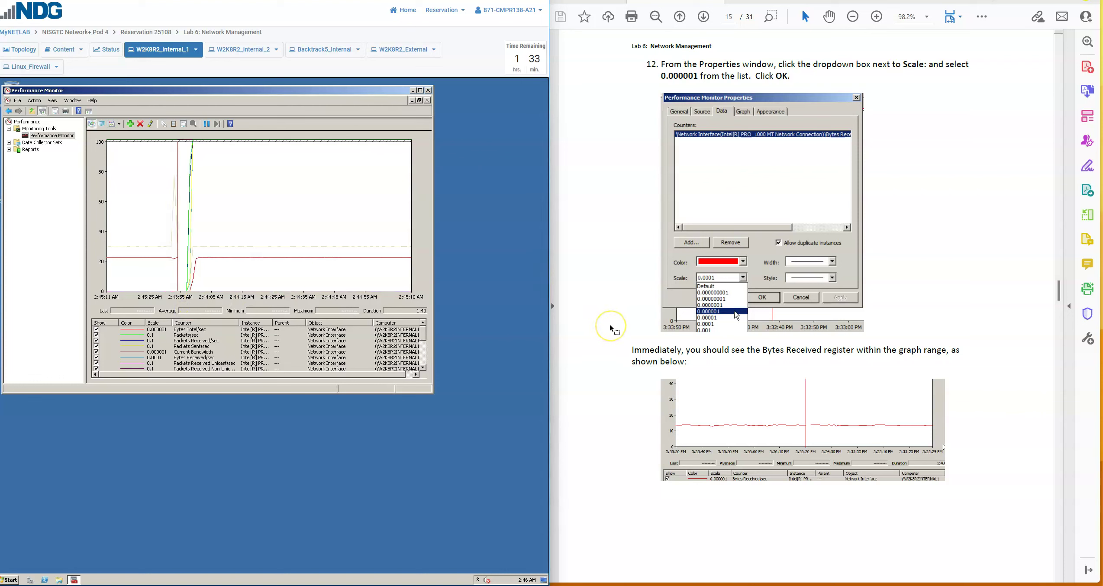
# Advance the lab guide to section 1.3, Using the Resource Monitor, and read its first two instructions.
pyautogui.scroll(-3, 612, 329)
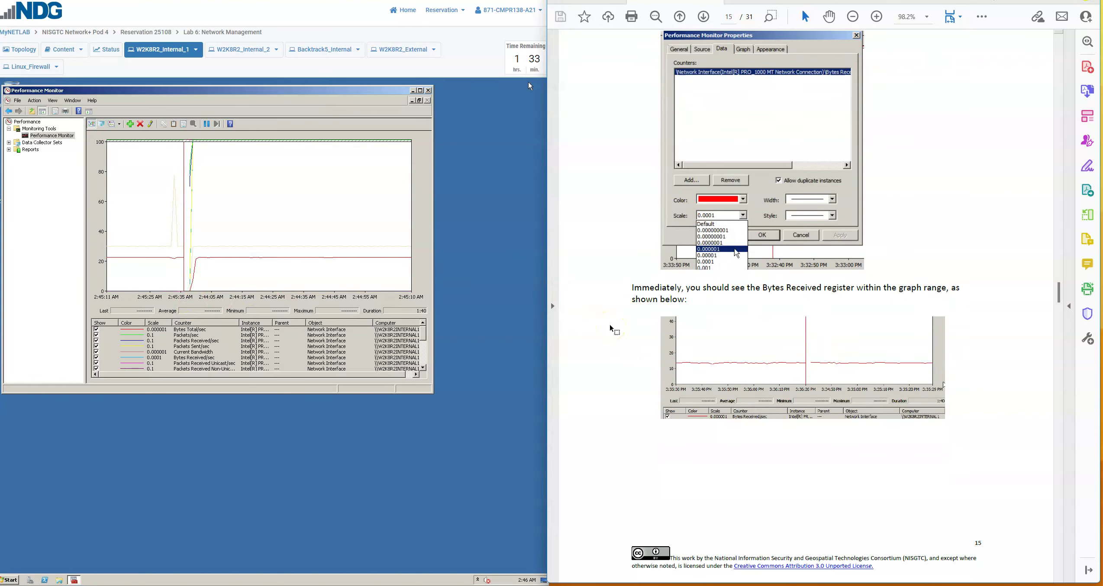
pyautogui.scroll(1, 611, 329)
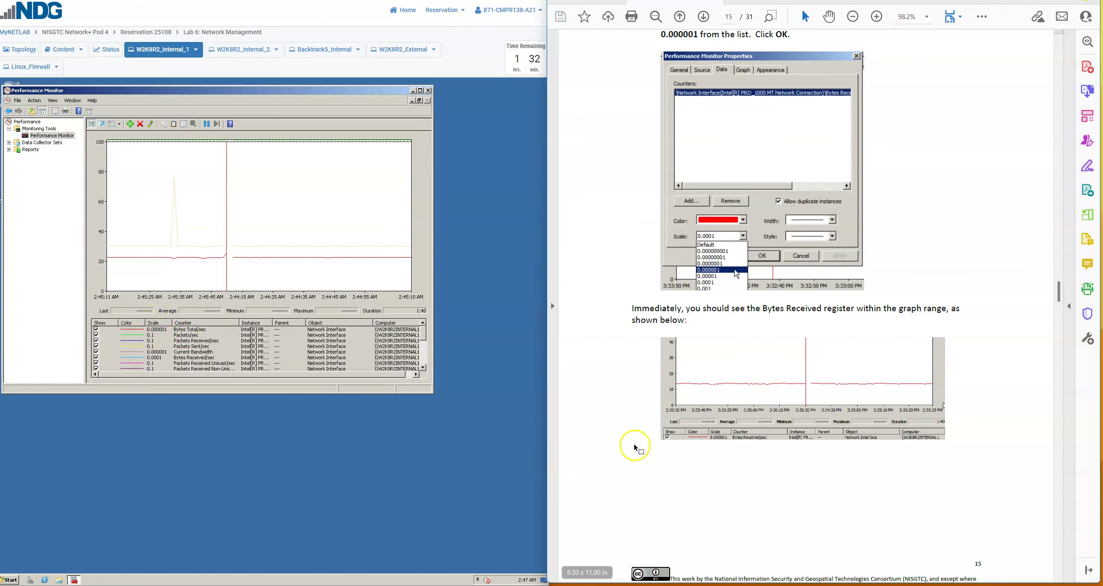
pyautogui.scroll(-10, 635, 448)
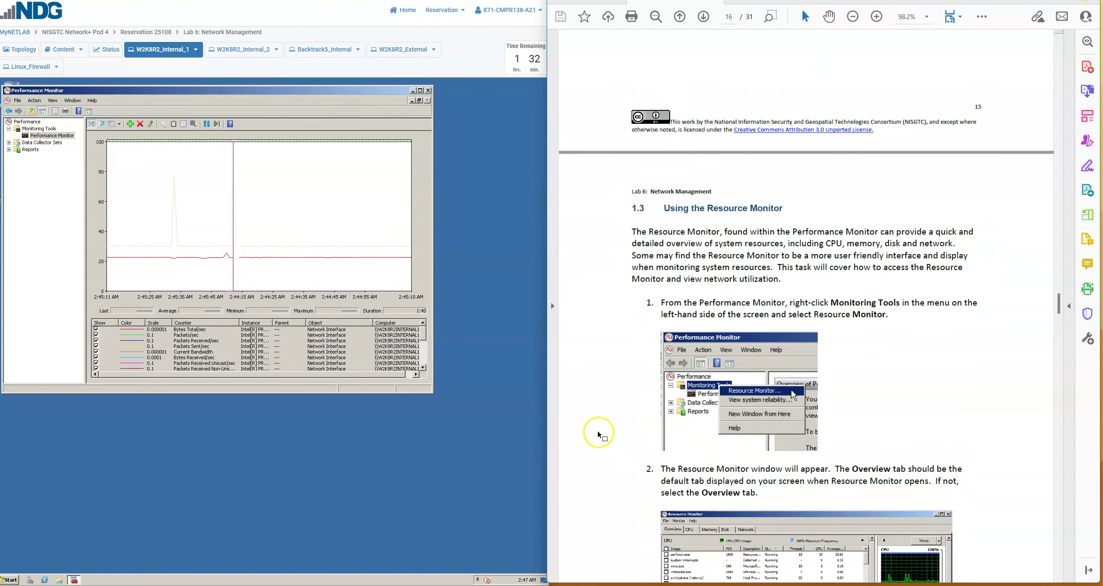
pyautogui.scroll(-3, 599, 435)
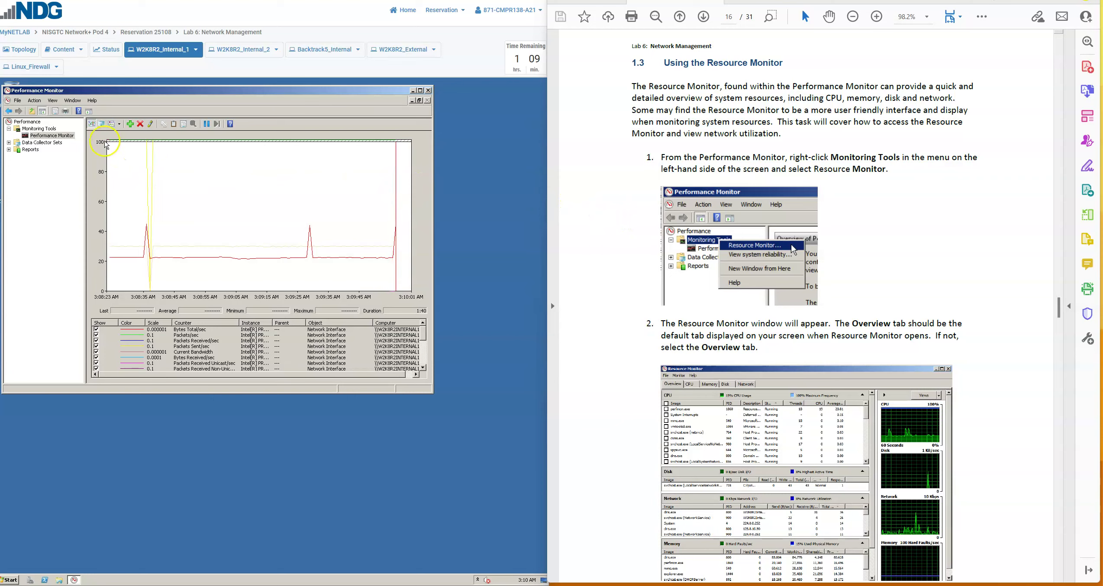
# Launch Resource Monitor from Monitoring Tools and display its Overview of system resources.
pyautogui.click(40, 129)
pyautogui.rightClick(40, 129)
pyautogui.click(61, 133)
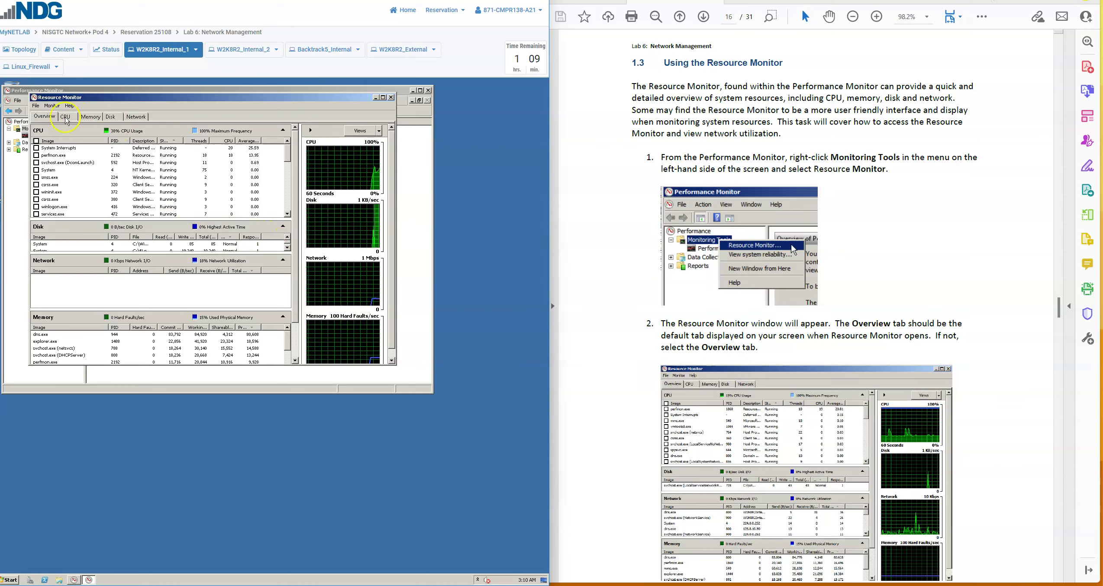
pyautogui.click(46, 117)
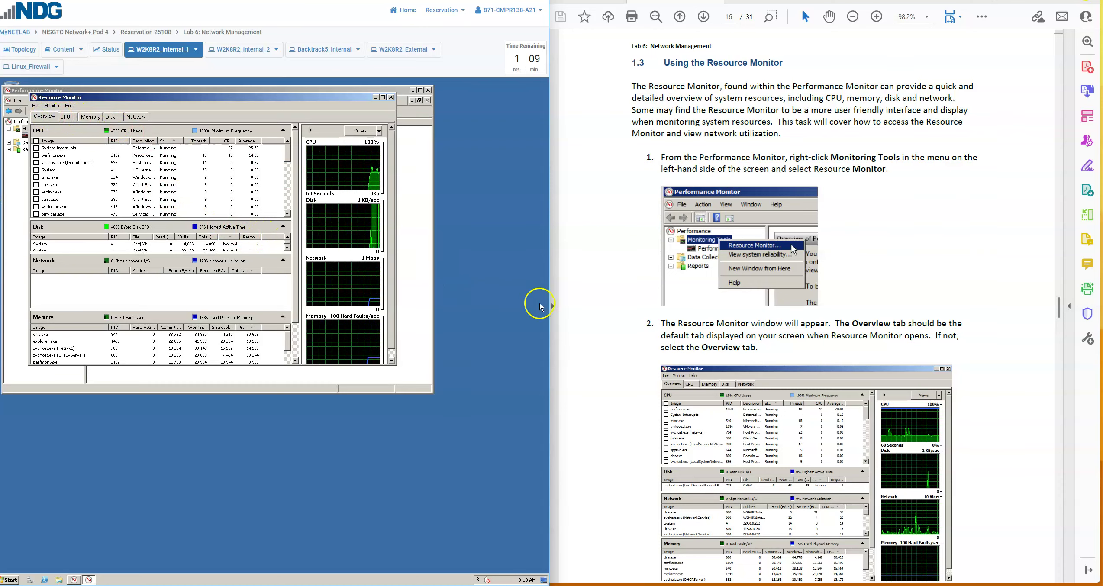
# Advance the lab guide to instruction 3 and examine the Network details and listening ports in Resource Monitor.
pyautogui.scroll(-3, 617, 316)
pyautogui.scroll(-11, 617, 315)
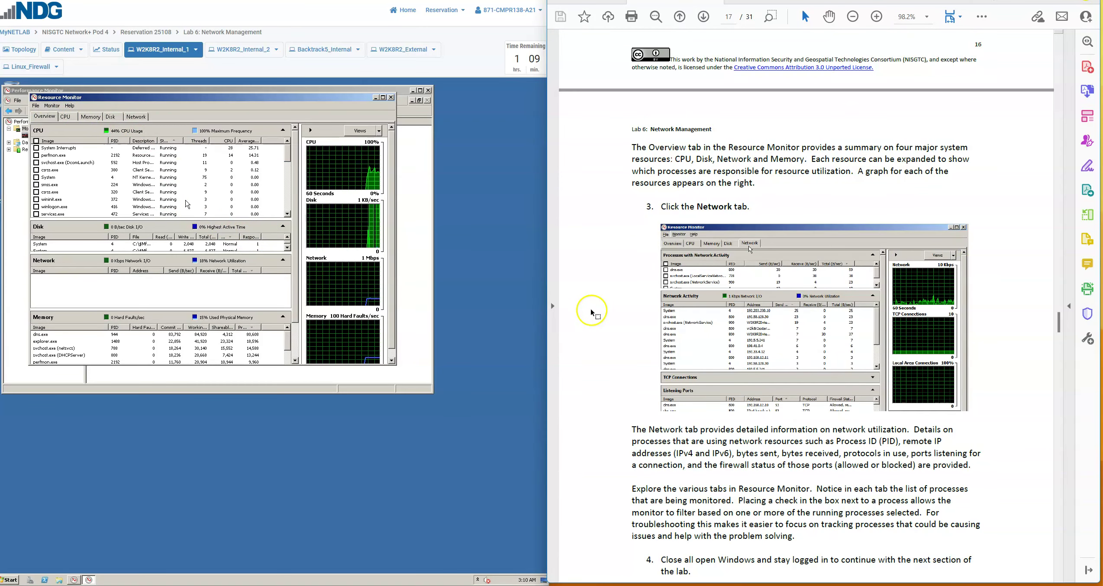
pyautogui.scroll(-1, 592, 314)
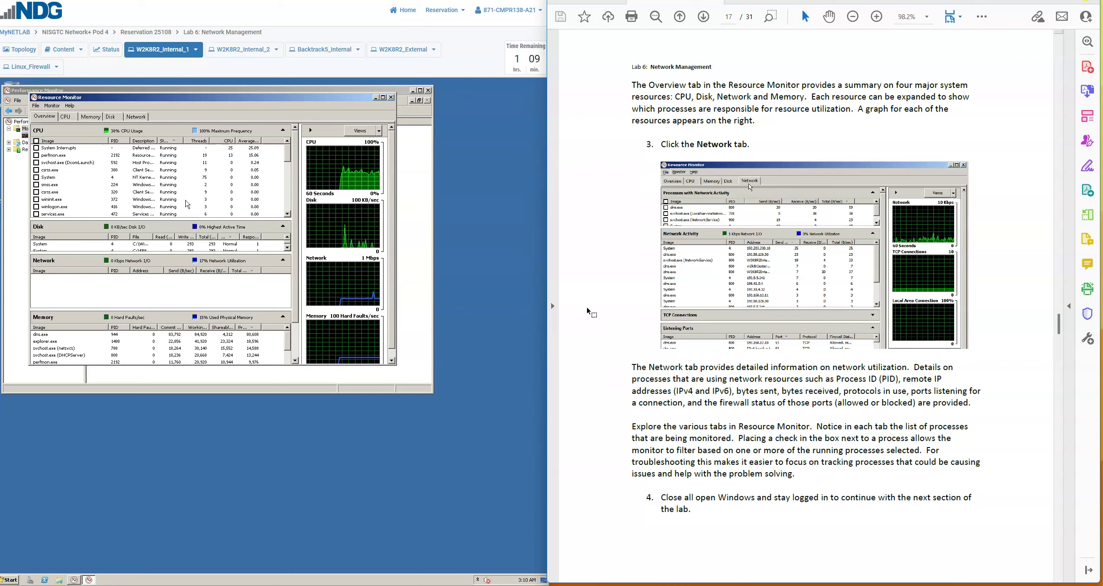
pyautogui.click(134, 118)
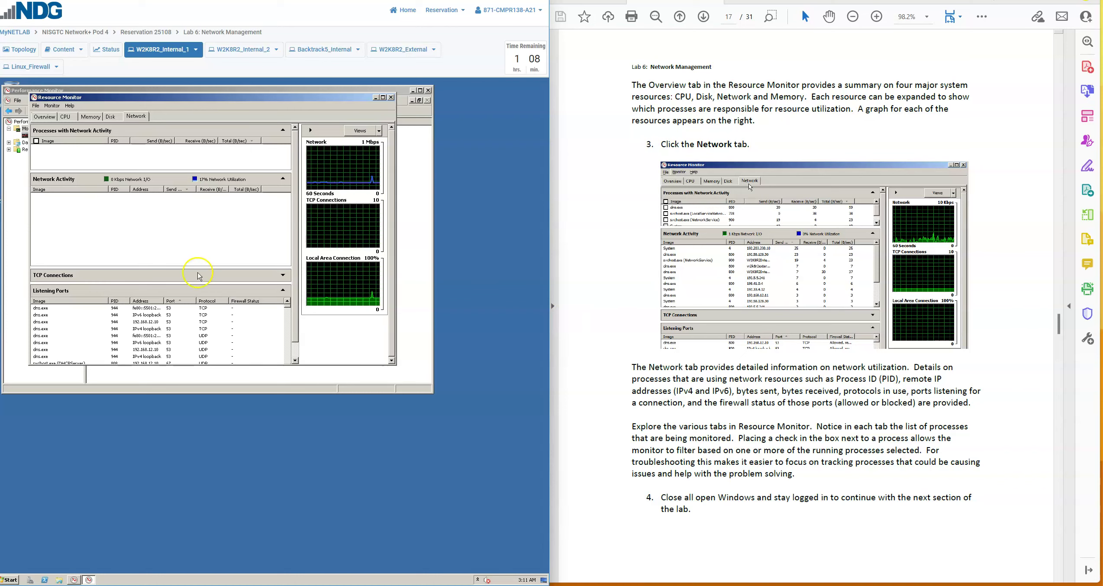
pyautogui.click(54, 308)
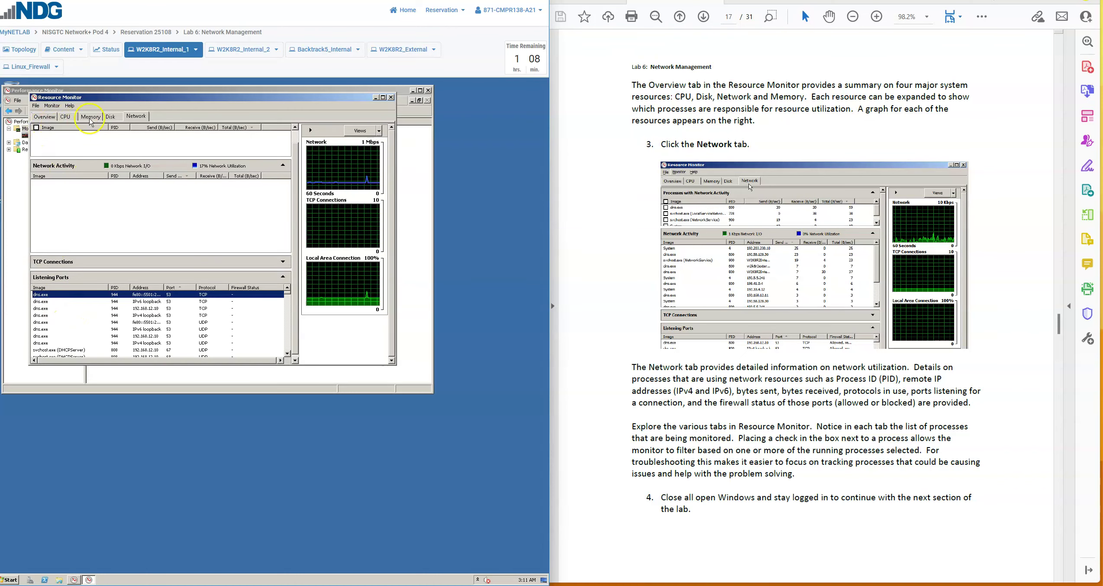
# Switch to the Backtrack5 Internal machine and return to Resource Monitor's network activity on Windows 2k8 R2 Internal 1.
pyautogui.click(301, 55)
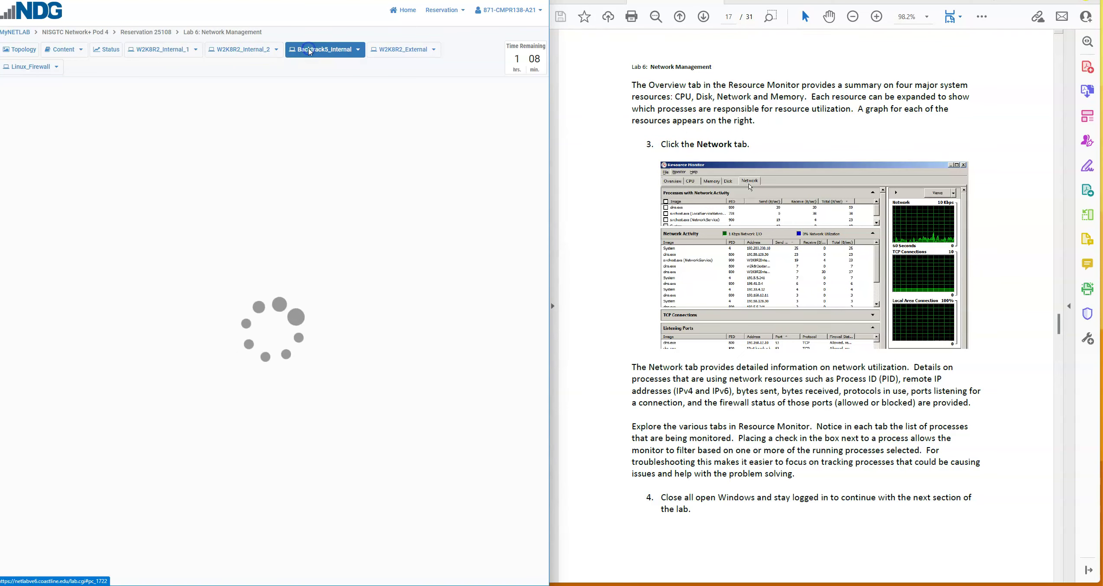
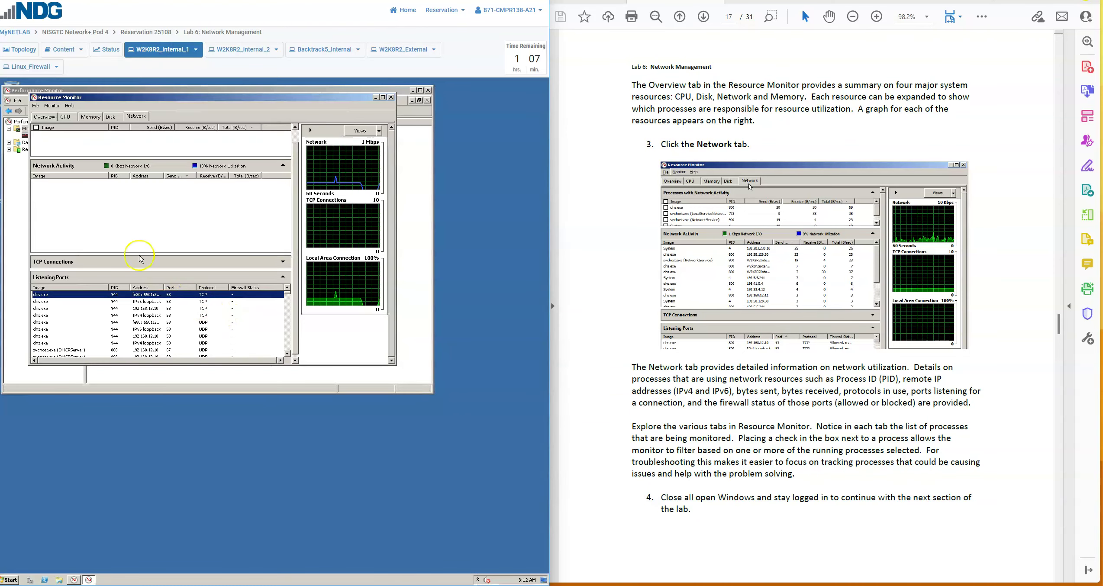
pyautogui.click(104, 223)
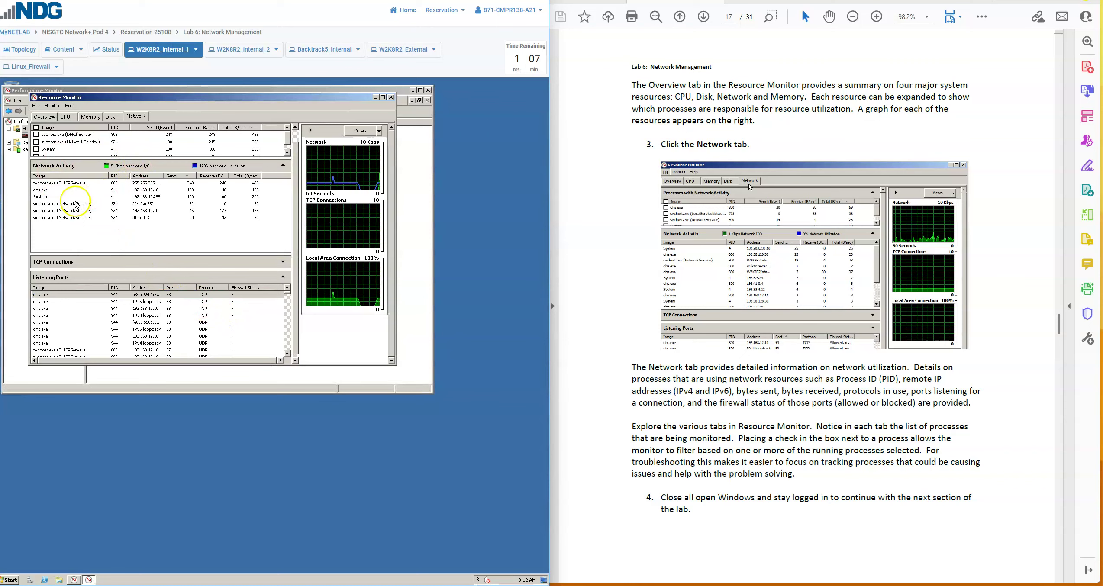
# Filter Resource Monitor's network activity by the dns.exe process and clear that filter again.
pyautogui.click(36, 149)
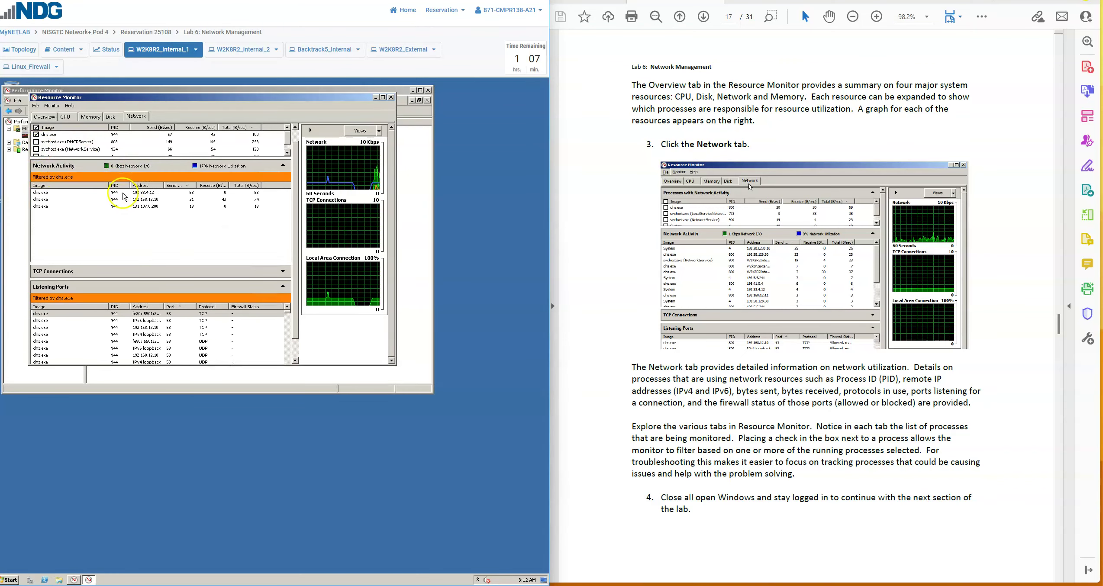
pyautogui.click(36, 134)
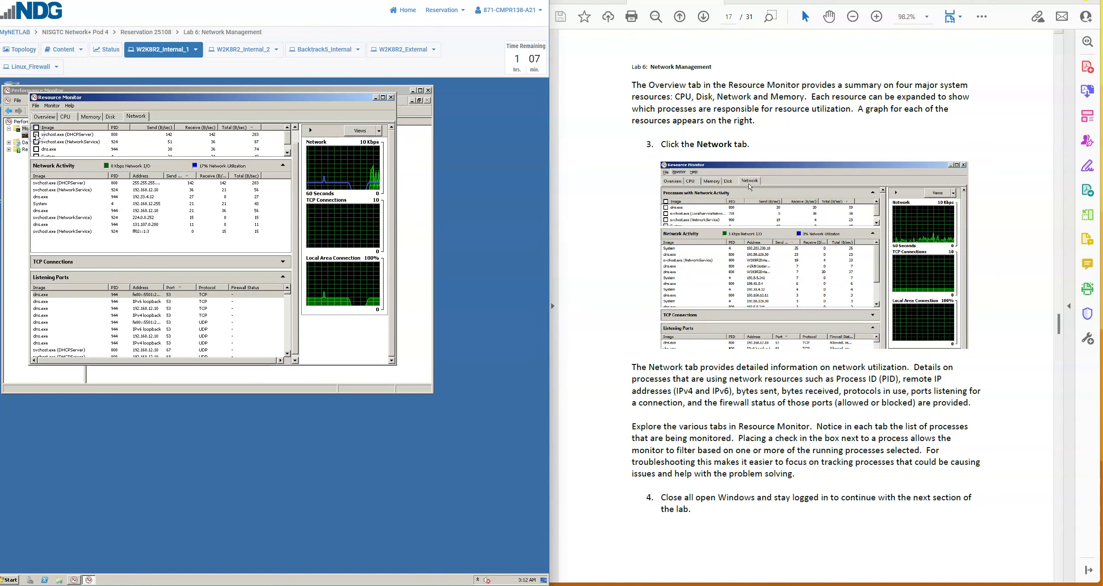
pyautogui.click(625, 482)
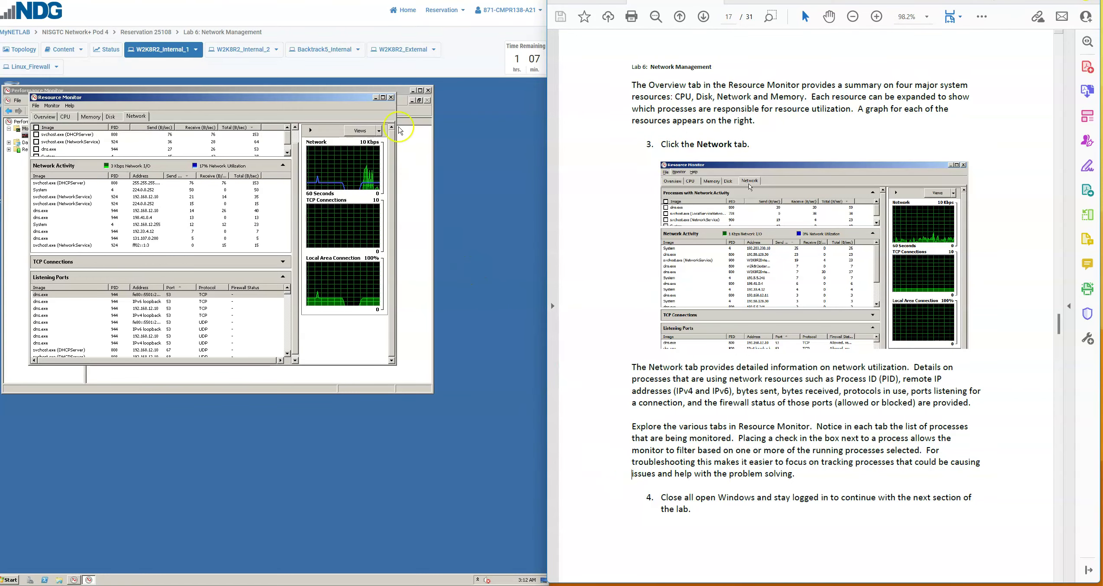
# Close Resource Monitor and Performance Monitor, and advance the lab guide to the Conclusion and Review Questions in sections 1.4 and 1.5.
pyautogui.click(391, 97)
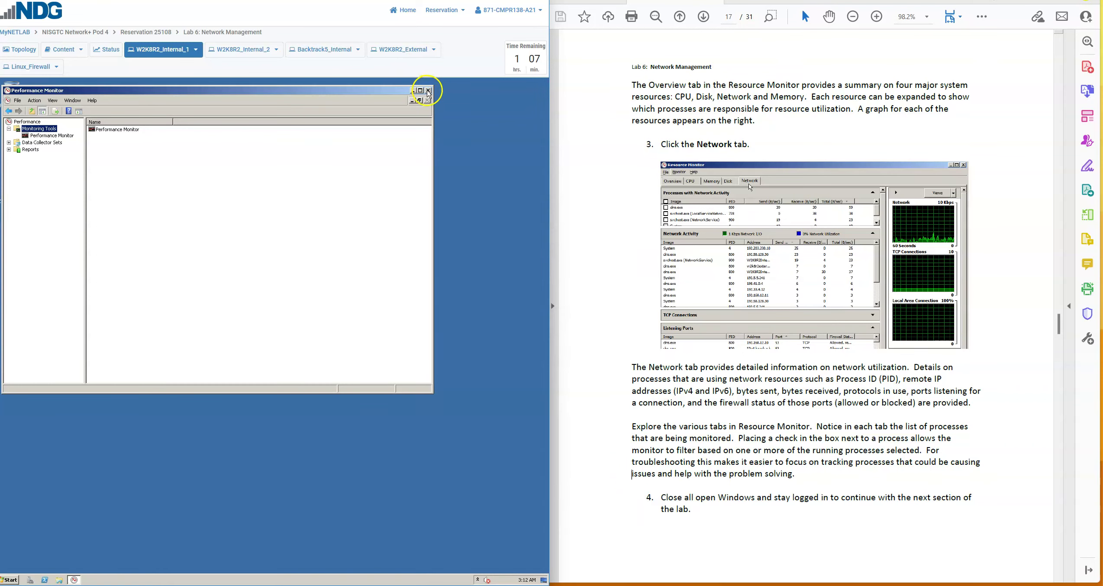
pyautogui.click(428, 90)
pyautogui.scroll(-4, 584, 349)
pyautogui.scroll(-10, 590, 355)
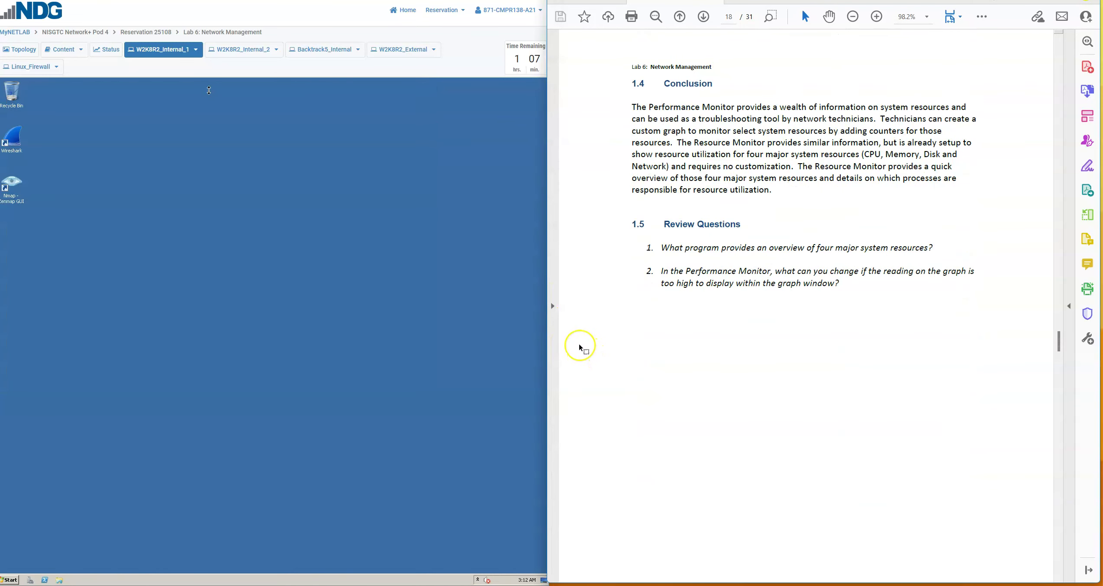
pyautogui.scroll(-1, 582, 348)
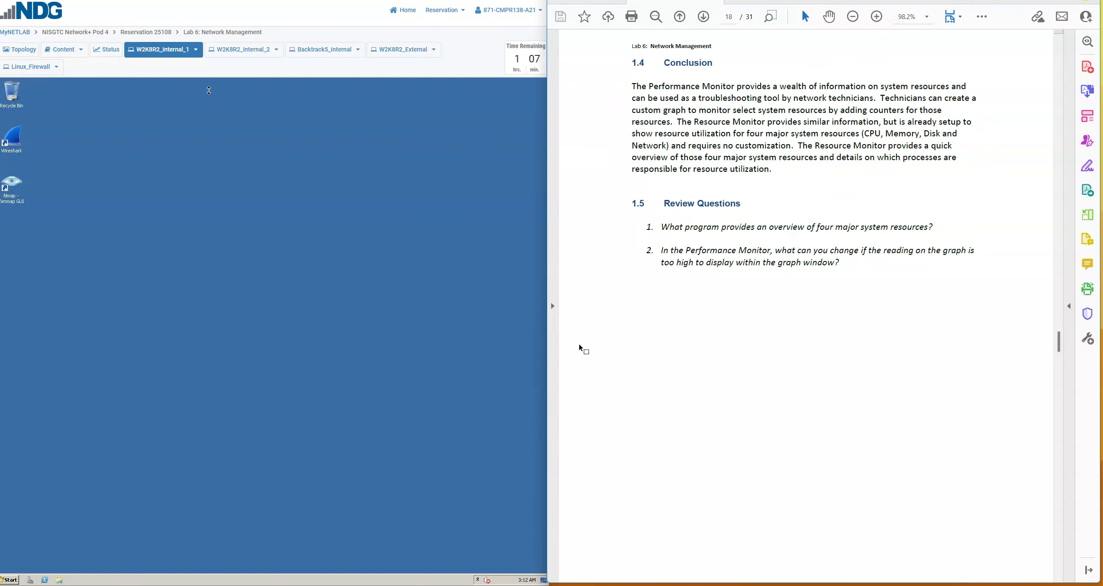